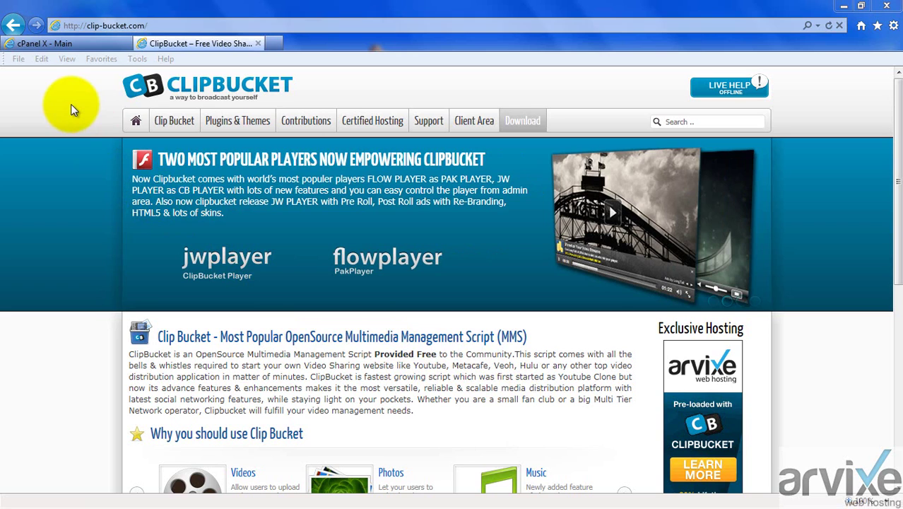
- From the cPanel home page, scroll down to Domains and open Subdomains
{"action": "left_click", "coordinate": [61, 44]}
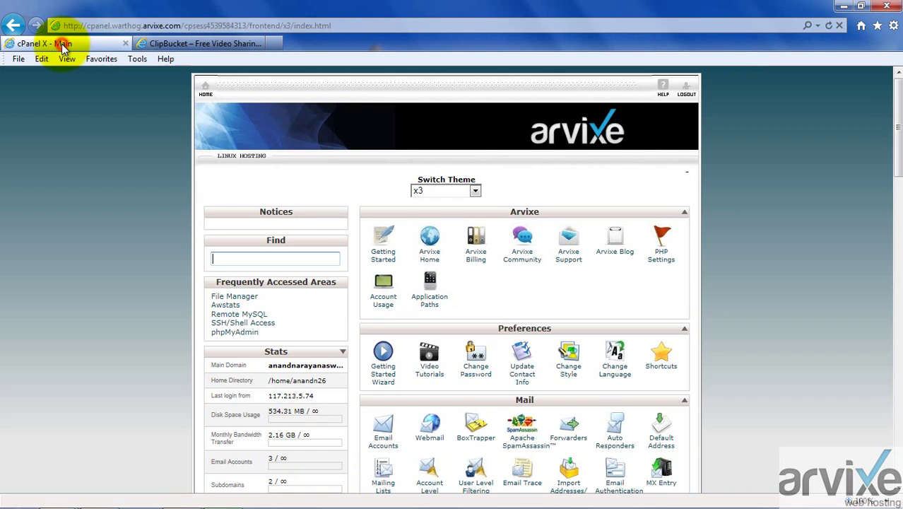
{"action": "scroll", "coordinate": [356, 206], "scroll_direction": "down", "scroll_amount": 8}
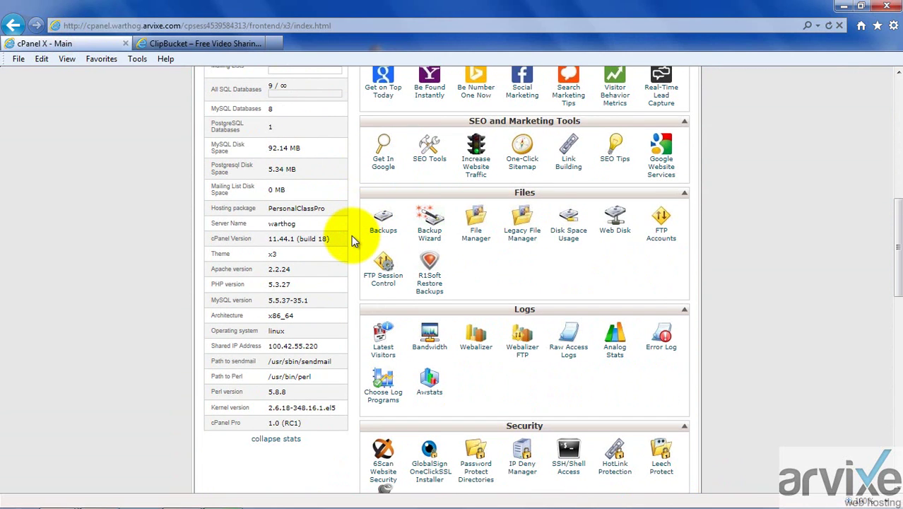
{"action": "scroll", "coordinate": [351, 234], "scroll_direction": "down", "scroll_amount": 4}
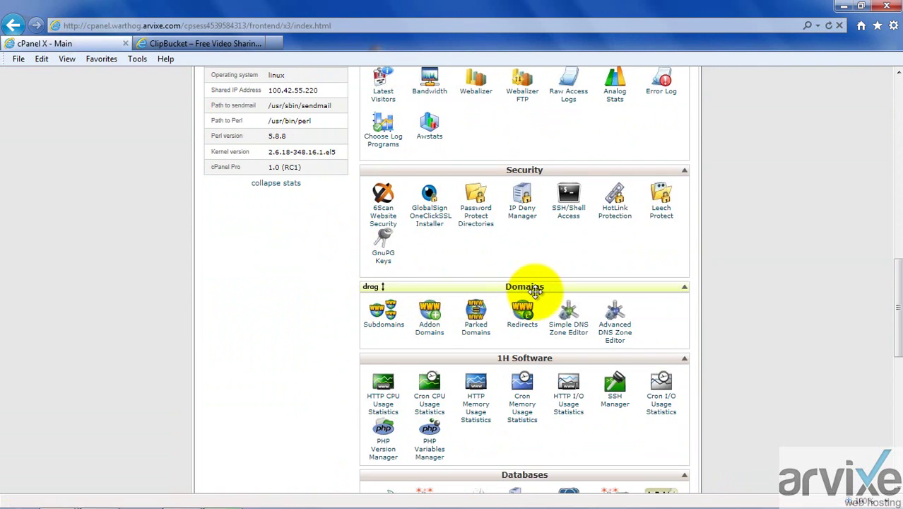
{"action": "left_click", "coordinate": [391, 327]}
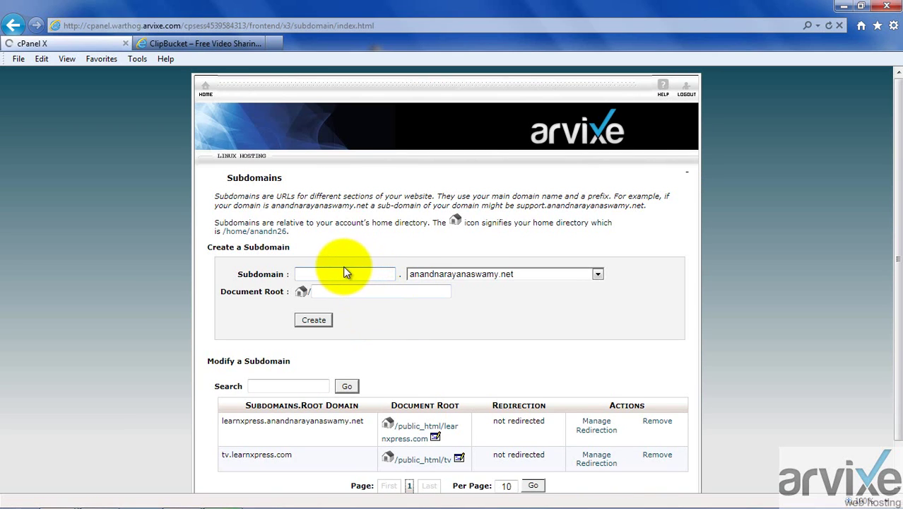
- Create subdomain arvixedemo on learnxpress.com with root public_html/arvixedemo and return to the list
{"action": "left_click", "coordinate": [343, 270]}
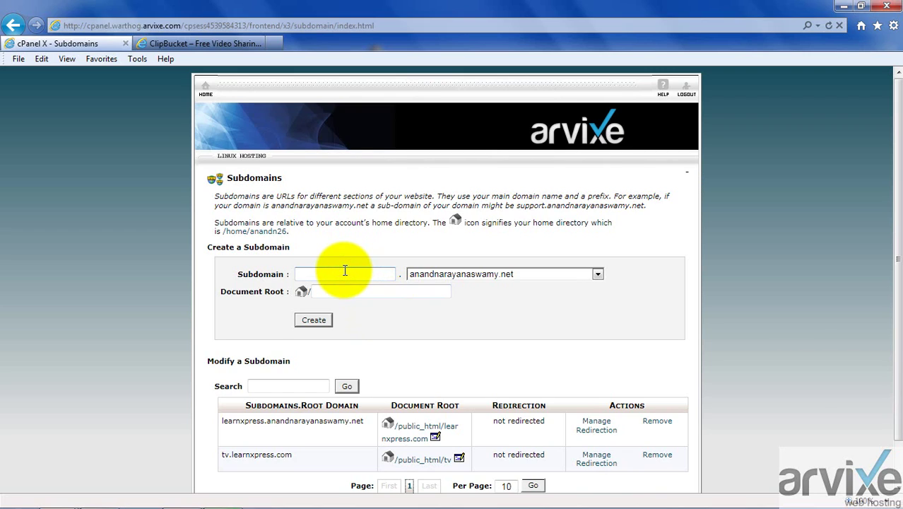
{"action": "type", "text": "arvixedemo"}
{"action": "left_click", "coordinate": [365, 321]}
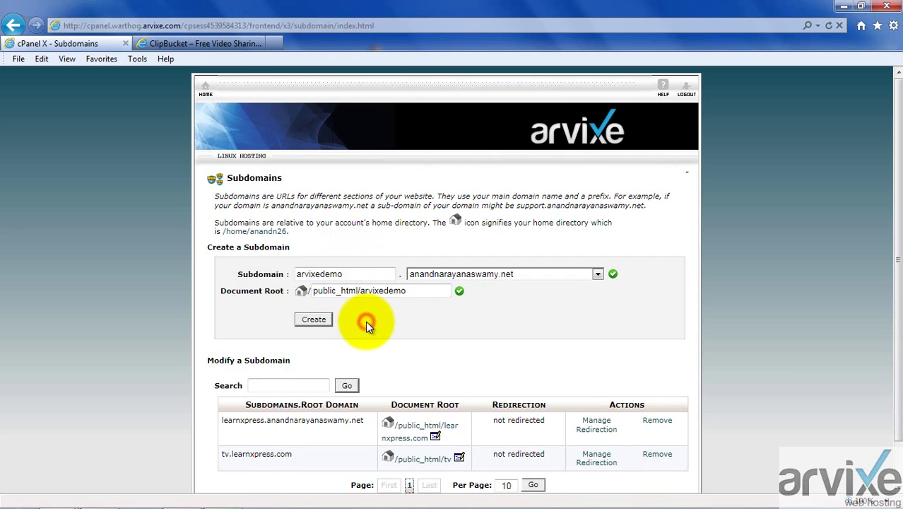
{"action": "left_click", "coordinate": [476, 276]}
{"action": "left_click", "coordinate": [459, 304]}
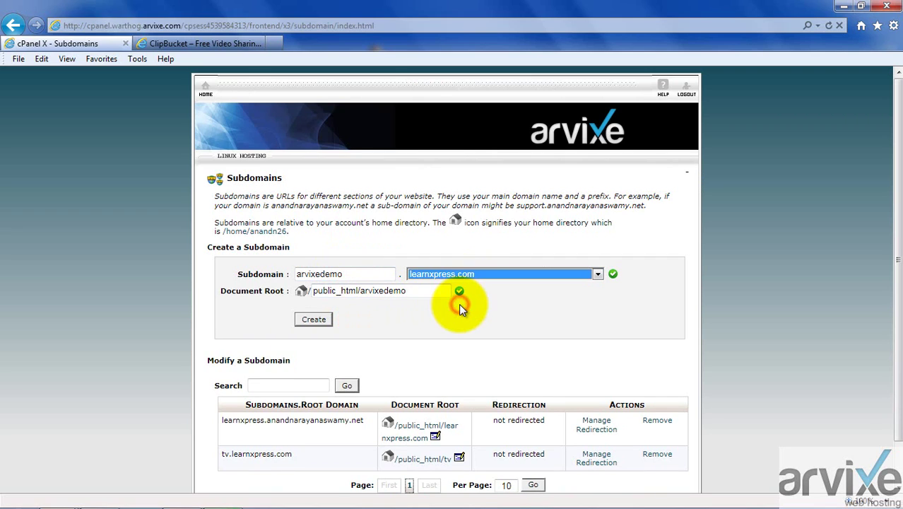
{"action": "left_click", "coordinate": [315, 320]}
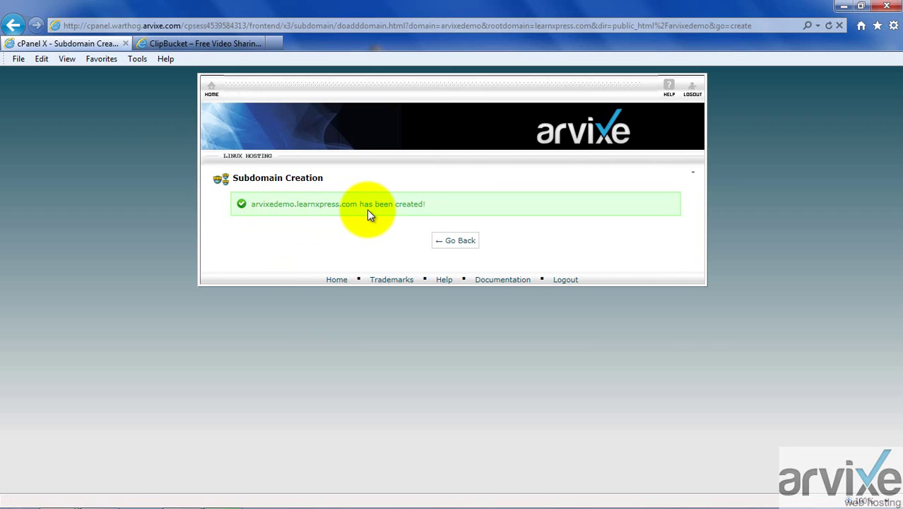
{"action": "left_click", "coordinate": [449, 241]}
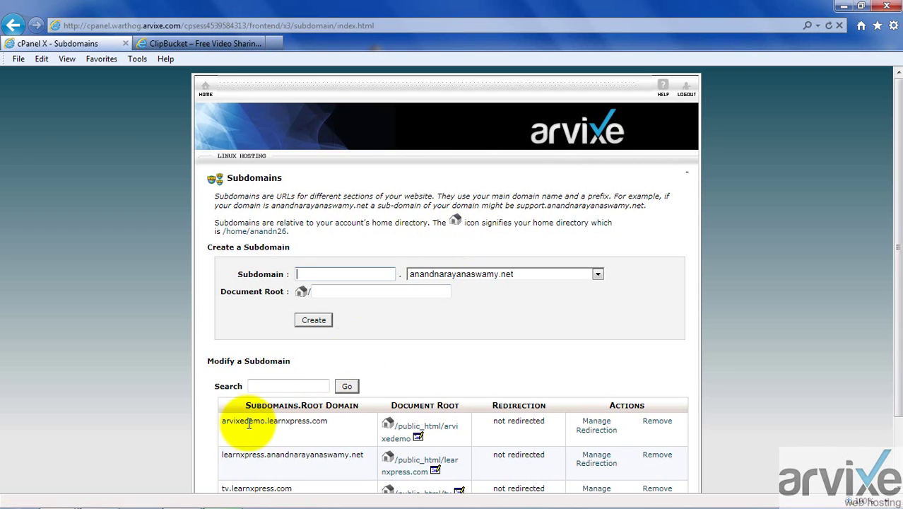
- Go back to cPanel home and launch Softaculous from the Software/Services section
{"action": "left_click", "coordinate": [203, 92]}
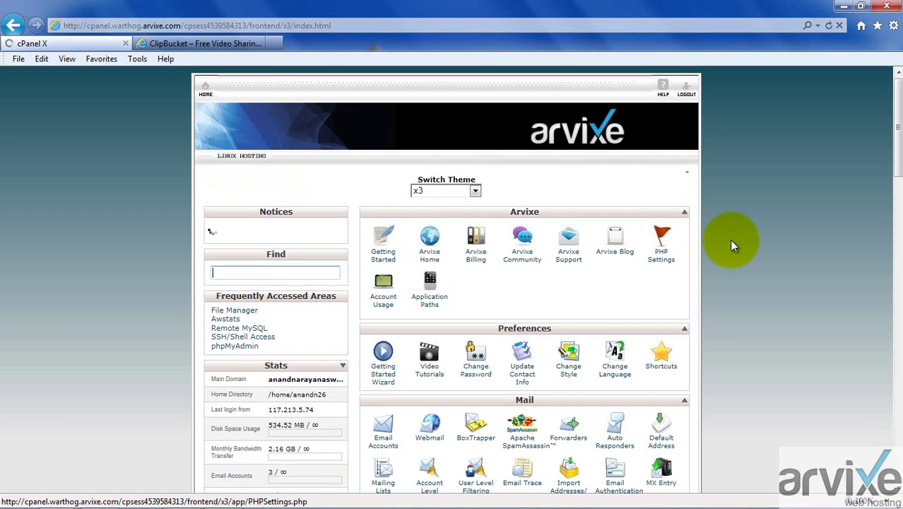
{"action": "scroll", "coordinate": [732, 241], "scroll_direction": "down", "scroll_amount": 3}
{"action": "scroll", "coordinate": [731, 245], "scroll_direction": "down", "scroll_amount": 8}
{"action": "scroll", "coordinate": [731, 245], "scroll_direction": "down", "scroll_amount": 1}
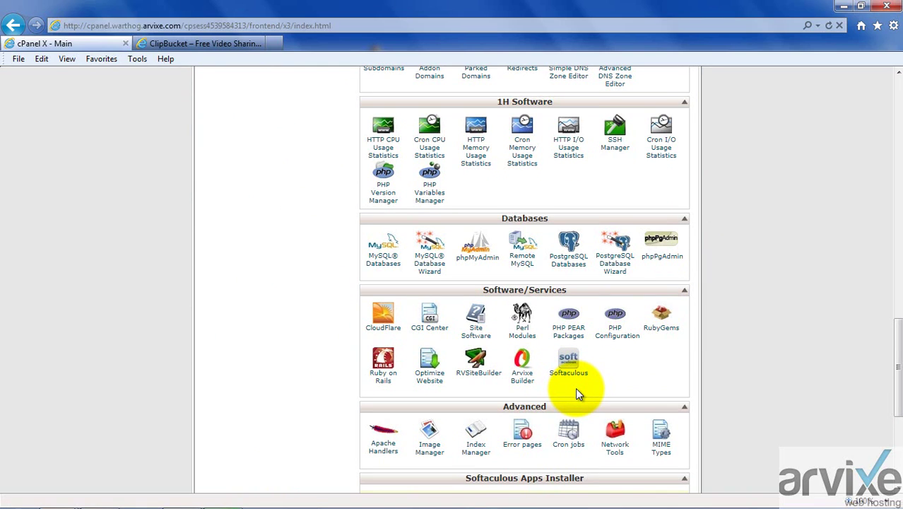
{"action": "left_click", "coordinate": [576, 372]}
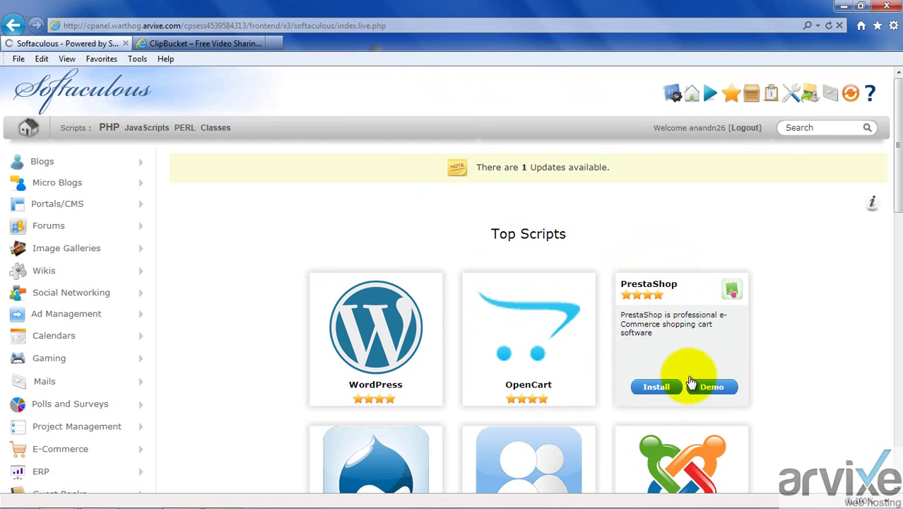
- Browse Softaculous Top Scripts, then list the scripts in the Video category
{"action": "scroll", "coordinate": [788, 338], "scroll_direction": "down", "scroll_amount": 3}
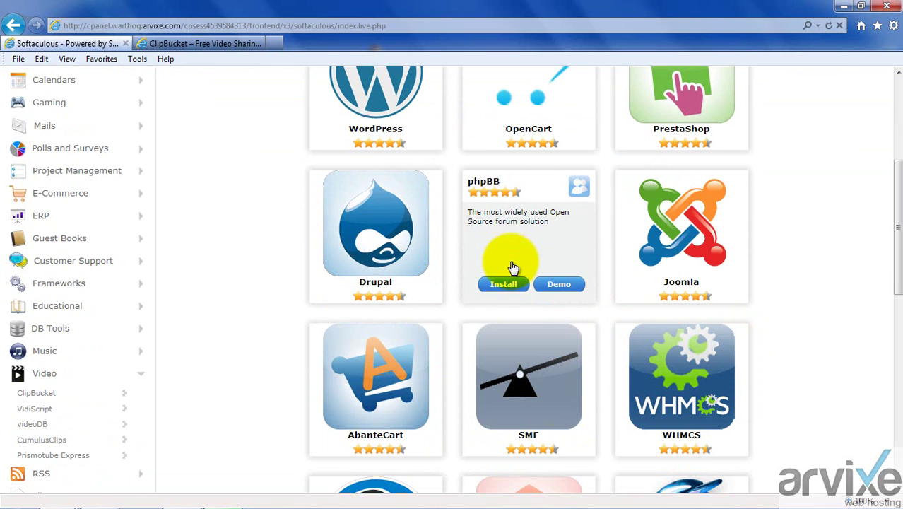
{"action": "scroll", "coordinate": [568, 244], "scroll_direction": "down", "scroll_amount": 3}
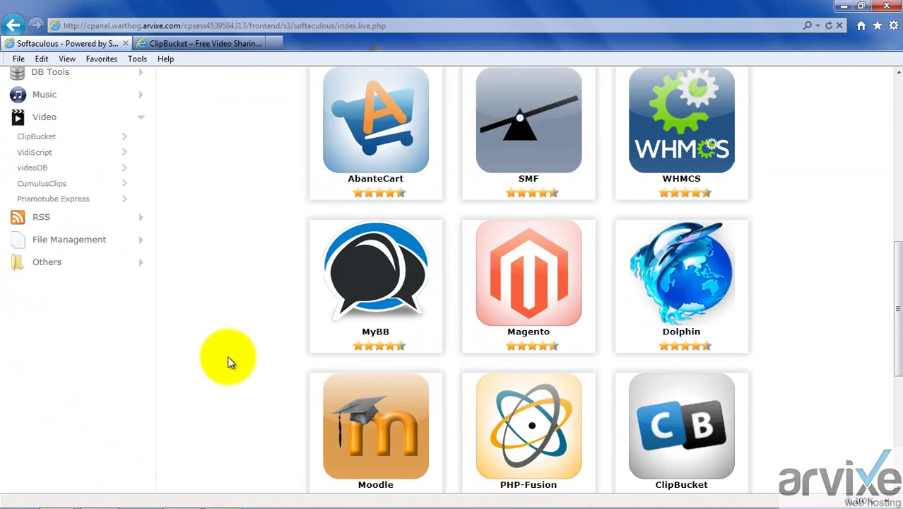
{"action": "scroll", "coordinate": [228, 362], "scroll_direction": "up", "scroll_amount": 7}
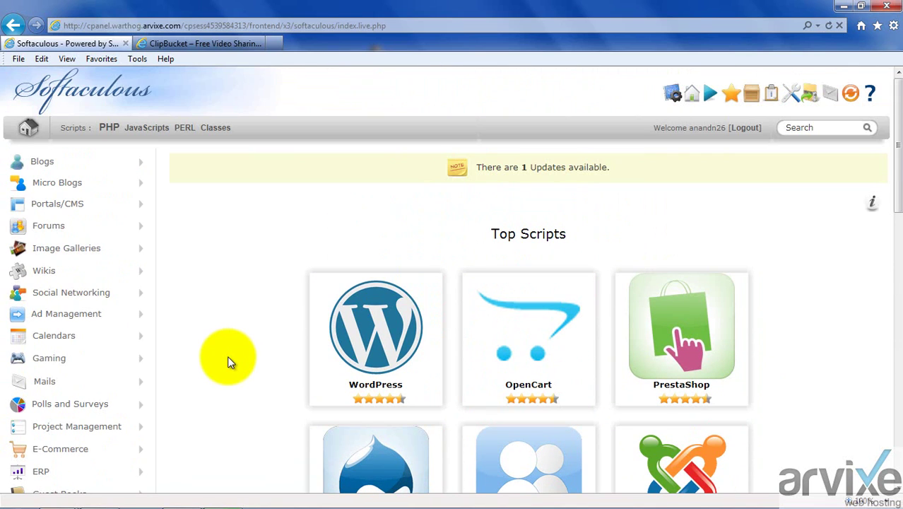
{"action": "scroll", "coordinate": [227, 355], "scroll_direction": "down", "scroll_amount": 7}
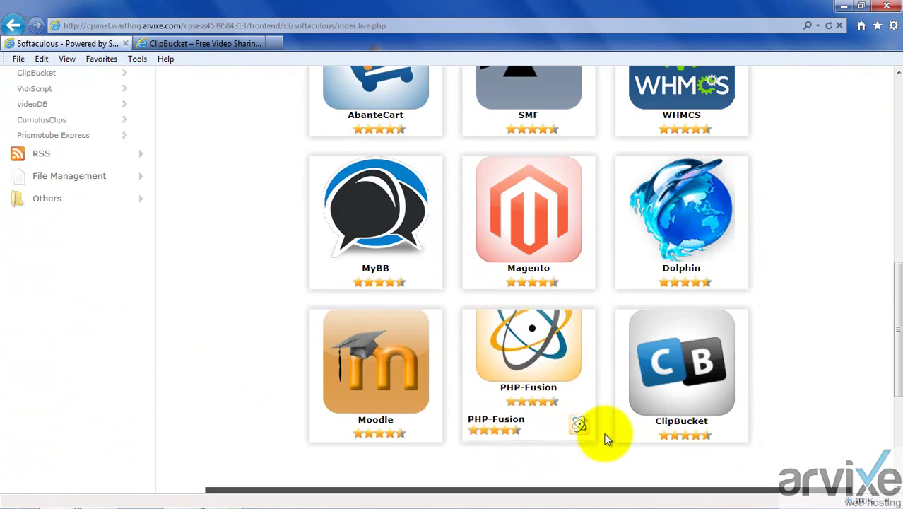
{"action": "mouse_move", "coordinate": [710, 398]}
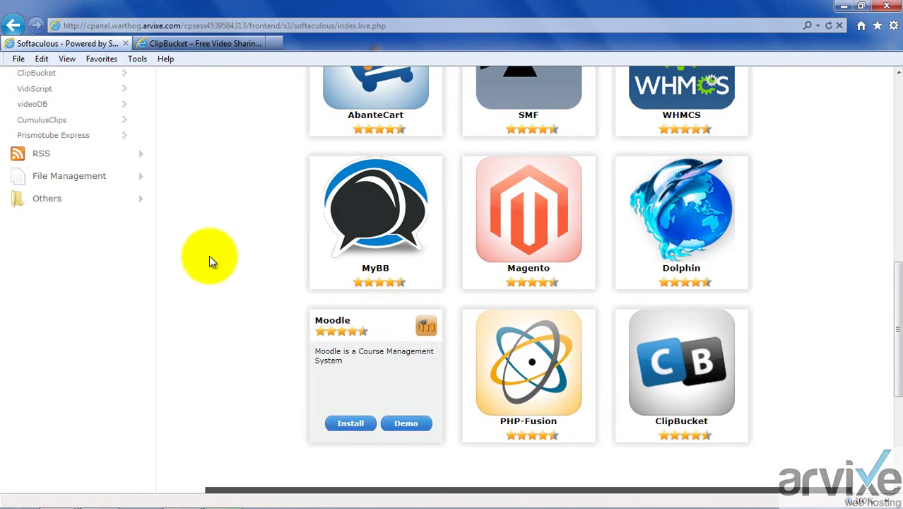
{"action": "scroll", "coordinate": [209, 255], "scroll_direction": "up", "scroll_amount": 2}
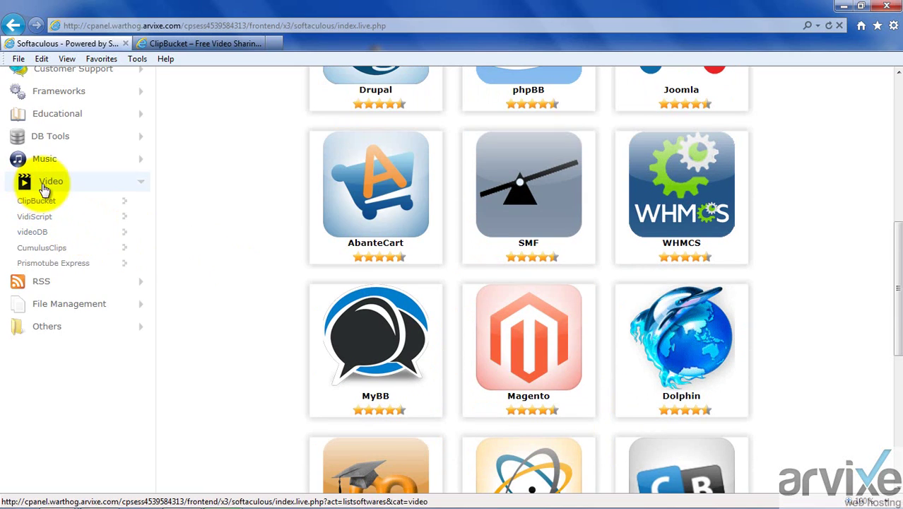
{"action": "mouse_move", "coordinate": [34, 202]}
{"action": "left_click", "coordinate": [37, 183]}
{"action": "mouse_move", "coordinate": [60, 330]}
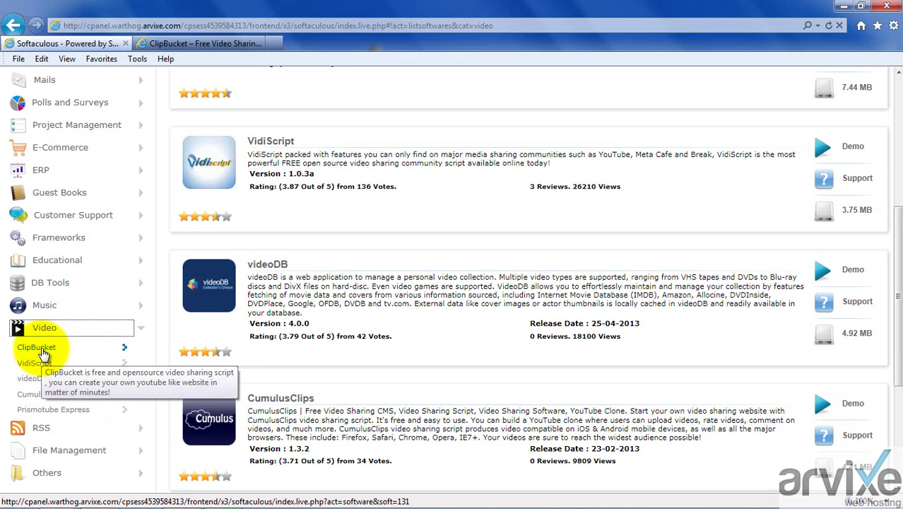
- Open ClipBucket's overview page and review version 2.6 and the tv.learnxpress.com installation
{"action": "left_click", "coordinate": [42, 350]}
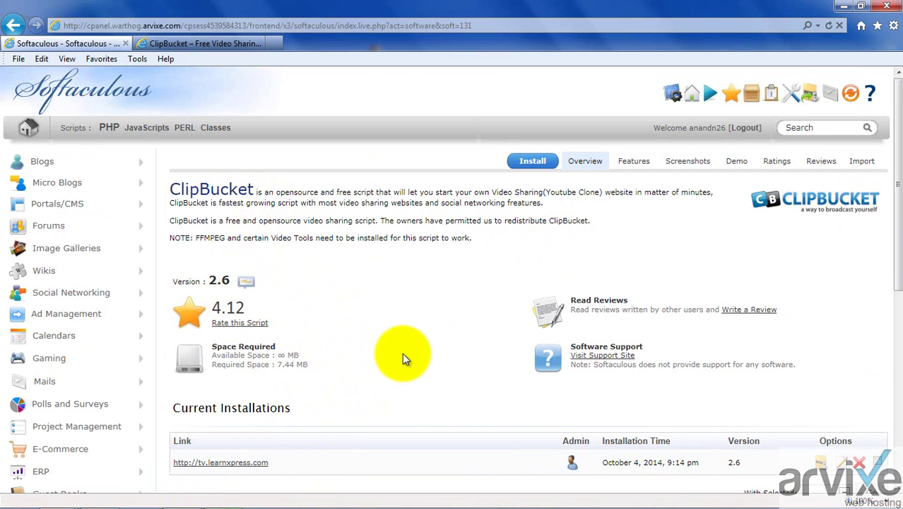
{"action": "scroll", "coordinate": [404, 357], "scroll_direction": "down", "scroll_amount": 3}
{"action": "scroll", "coordinate": [402, 353], "scroll_direction": "up", "scroll_amount": 3}
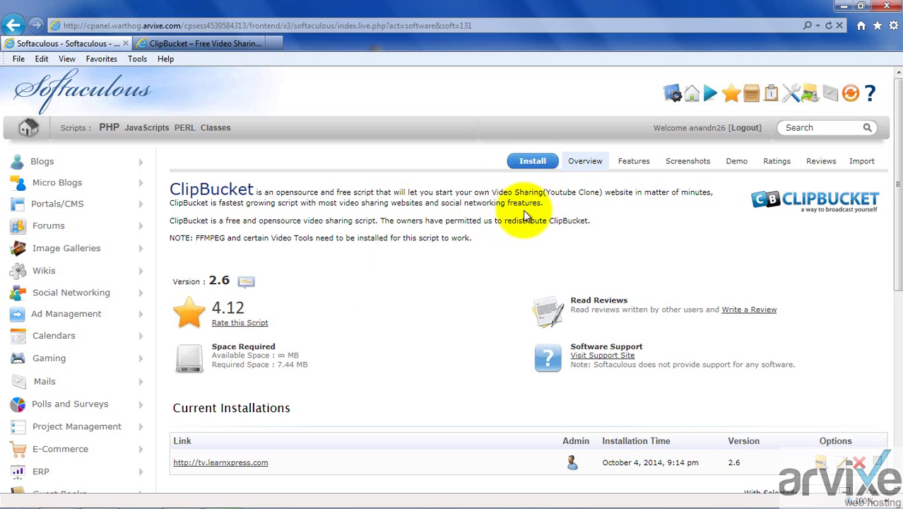
- Open the ClipBucket install form targeting arvixedemo.learnxpress.com with an empty install directory
{"action": "left_click", "coordinate": [533, 167]}
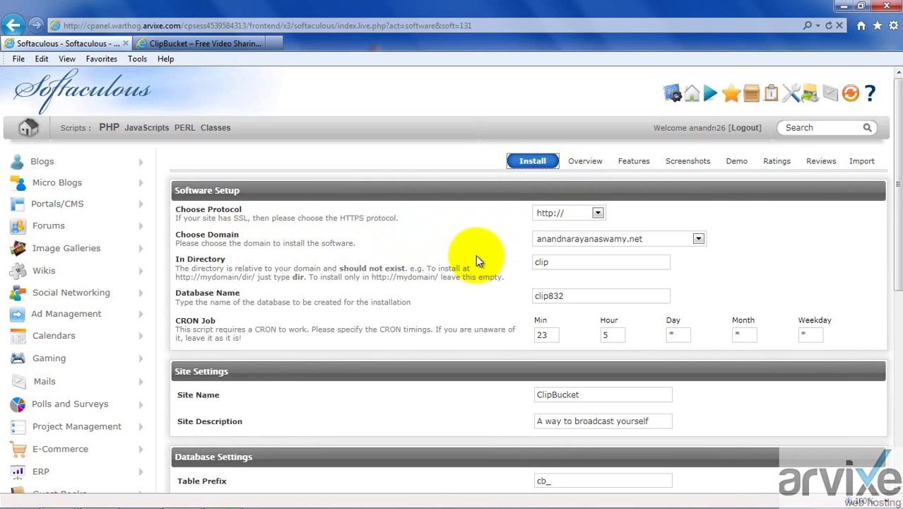
{"action": "left_click", "coordinate": [550, 238]}
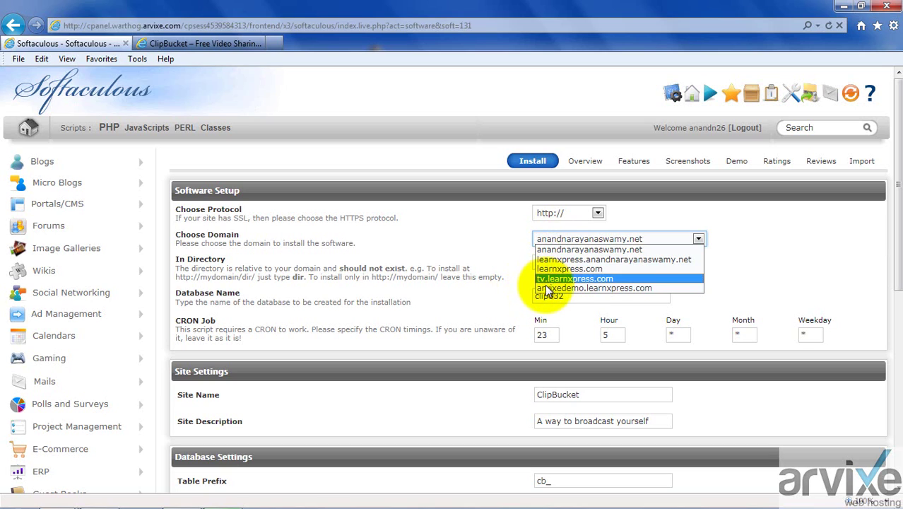
{"action": "left_click", "coordinate": [546, 290]}
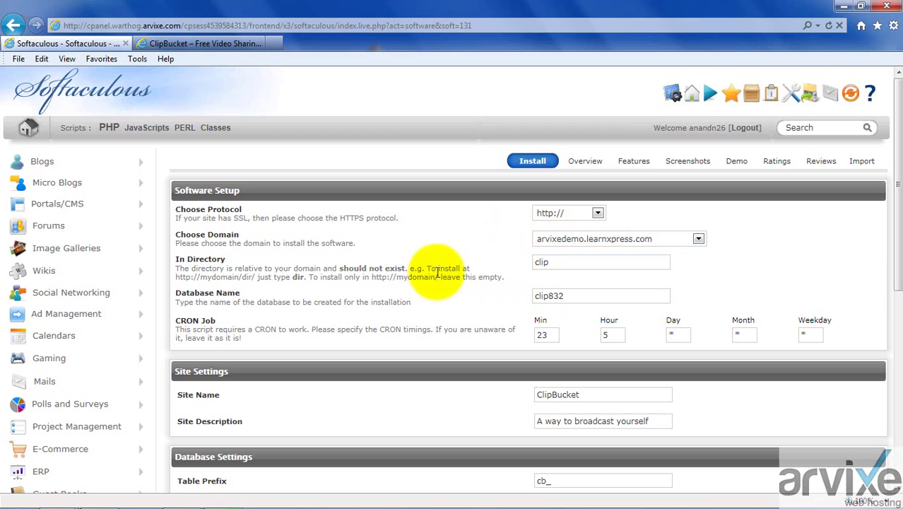
{"action": "left_click", "coordinate": [540, 263]}
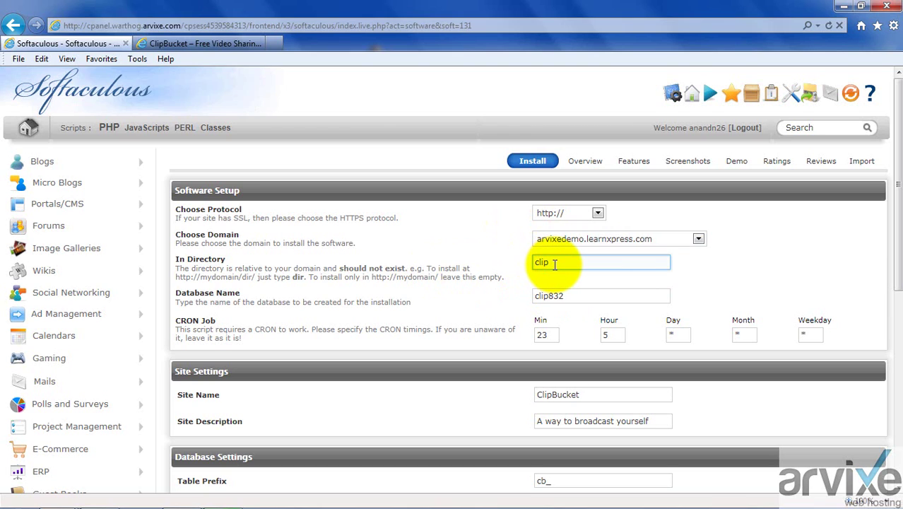
{"action": "left_click", "coordinate": [555, 265]}
{"action": "key", "text": "BackSpace"}
{"action": "key", "text": "BackSpace"}
{"action": "key", "text": "BackSpace"}
{"action": "key", "text": "BackSpace"}
- Adjust the database name, shortening it to clip321
{"action": "left_click", "coordinate": [597, 297]}
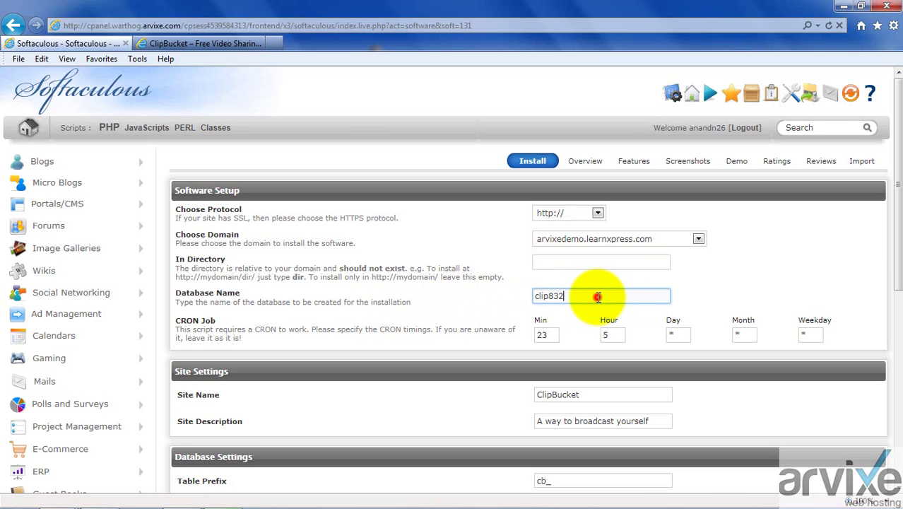
{"action": "type", "text": "1"}
{"action": "left_click", "coordinate": [487, 300]}
{"action": "left_click", "coordinate": [677, 334]}
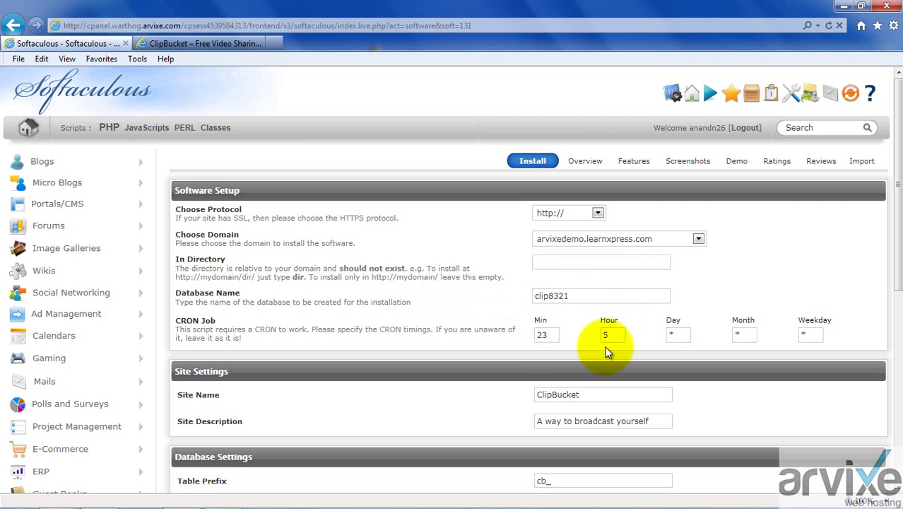
{"action": "scroll", "coordinate": [652, 346], "scroll_direction": "down", "scroll_amount": 1}
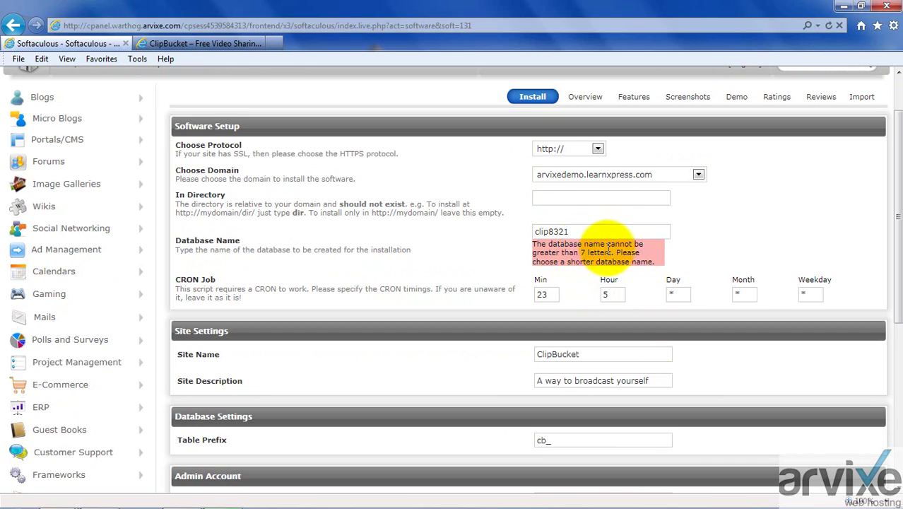
{"action": "left_click", "coordinate": [559, 236]}
{"action": "key", "text": "BackSpace"}
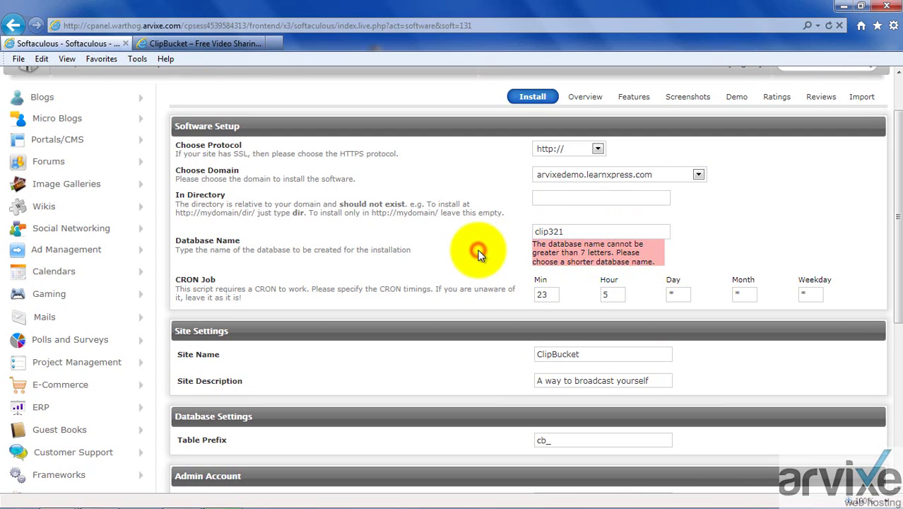
{"action": "left_click", "coordinate": [496, 359]}
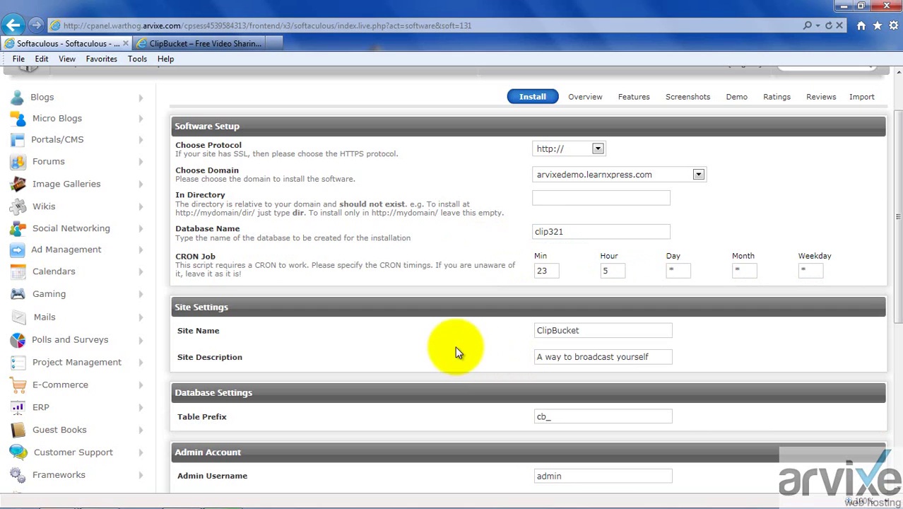
- Replace the Site Name ClipBucket with 'Arvixe Demo'
{"action": "left_click", "coordinate": [583, 330]}
{"action": "double_click", "coordinate": [583, 330]}
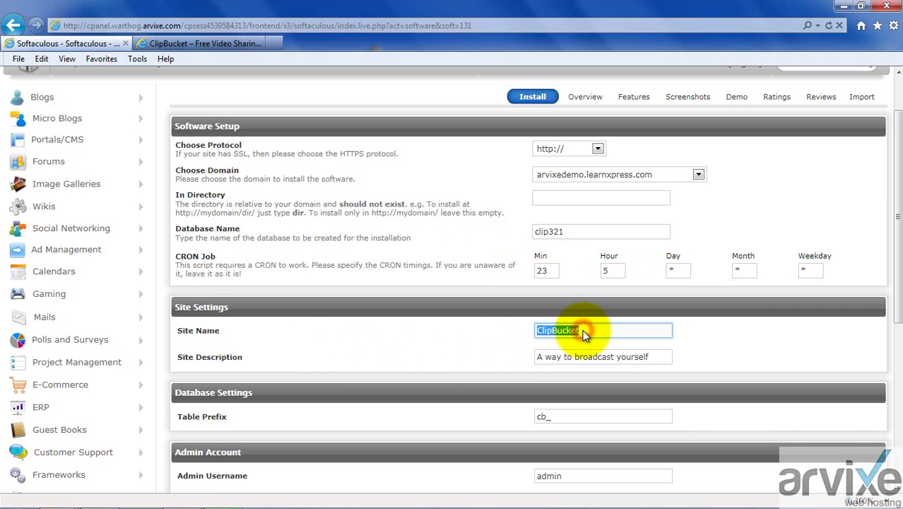
{"action": "key", "text": "Caps_Lock"}
{"action": "type", "text": "A"}
{"action": "key", "text": "Caps_Lock"}
{"action": "type", "text": "rvixe"}
{"action": "key", "text": "Caps_Lock"}
{"action": "type", "text": "D"}
{"action": "key", "text": "Caps_Lock"}
{"action": "type", "text": "emo"}
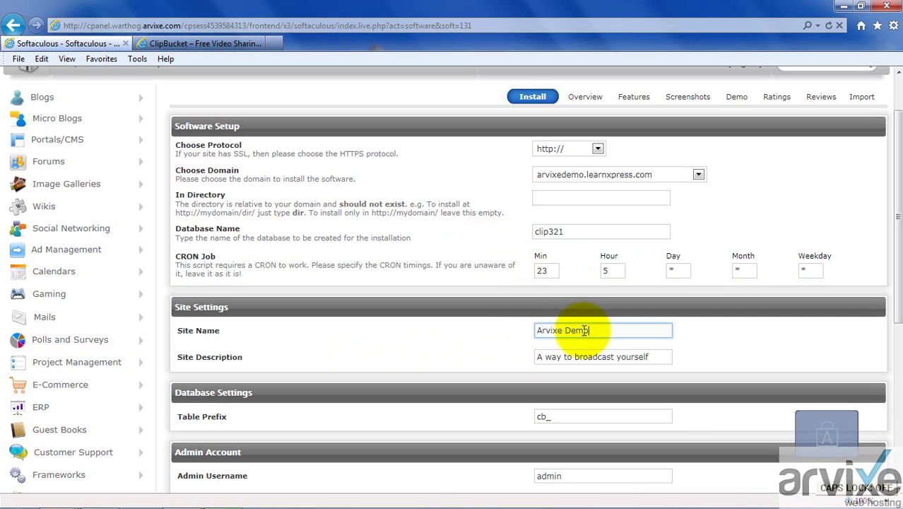
- Replace the Site Description with 'Arvixe Demo'
{"action": "left_click", "coordinate": [585, 357]}
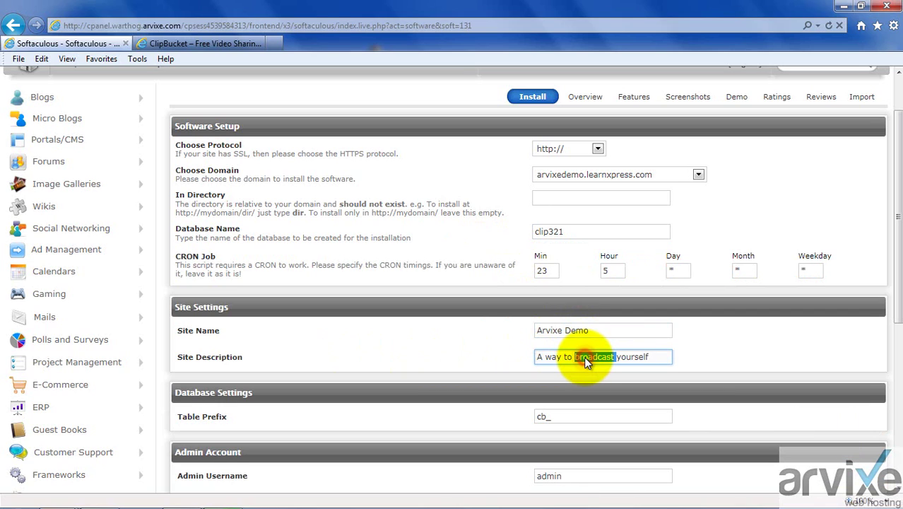
{"action": "triple_click", "coordinate": [583, 356]}
{"action": "key", "text": "BackSpace"}
{"action": "key", "text": "Caps_Lock"}
{"action": "type", "text": "D"}
{"action": "key", "text": "Caps_Lock"}
{"action": "type", "text": "emo"}
{"action": "key", "text": "BackSpace"}
{"action": "type", "text": "o o"}
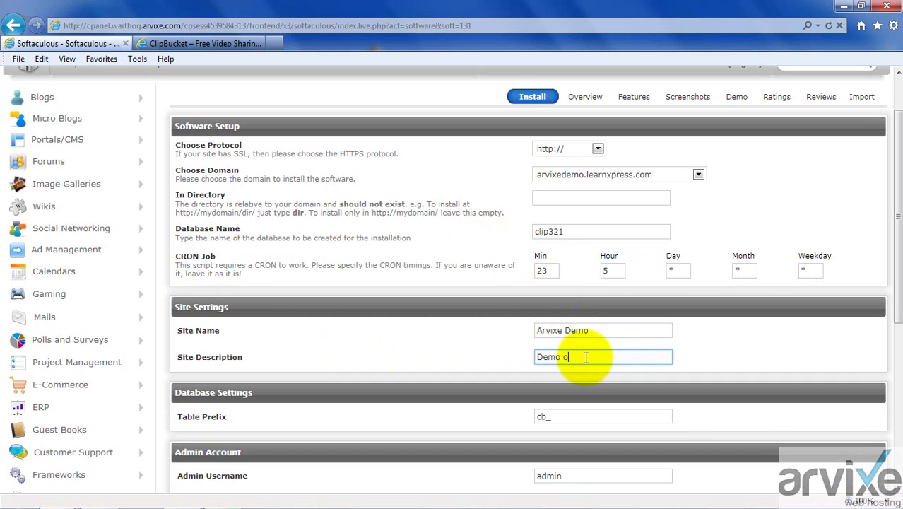
{"action": "key", "text": "BackSpace"}
{"action": "key", "text": "BackSpace"}
{"action": "key", "text": "BackSpace"}
{"action": "key", "text": "BackSpace"}
{"action": "key", "text": "BackSpace"}
{"action": "key", "text": "BackSpace"}
{"action": "key", "text": "Caps_Lock"}
{"action": "type", "text": "A"}
{"action": "key", "text": "Caps_Lock"}
{"action": "type", "text": "rvixe"}
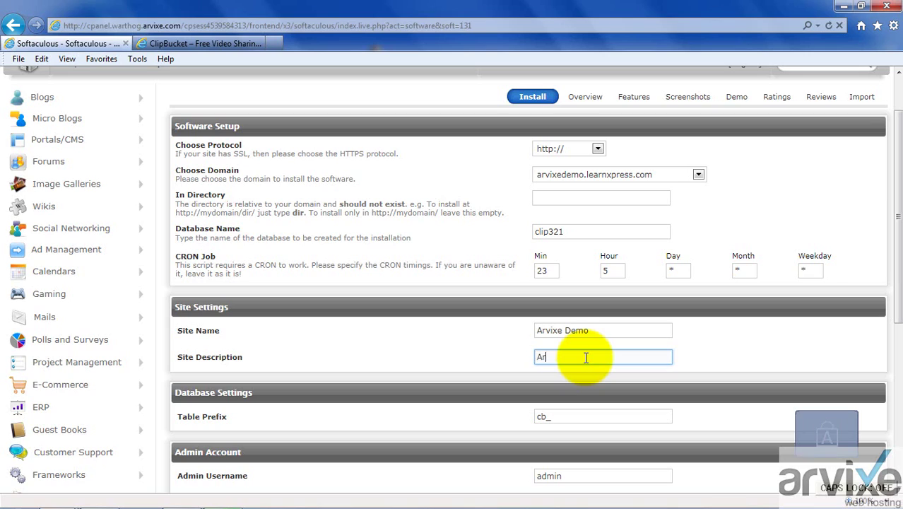
{"action": "key", "text": "Caps_Lock"}
{"action": "type", "text": "D"}
{"action": "key", "text": "Caps_Lock"}
{"action": "type", "text": "emo"}
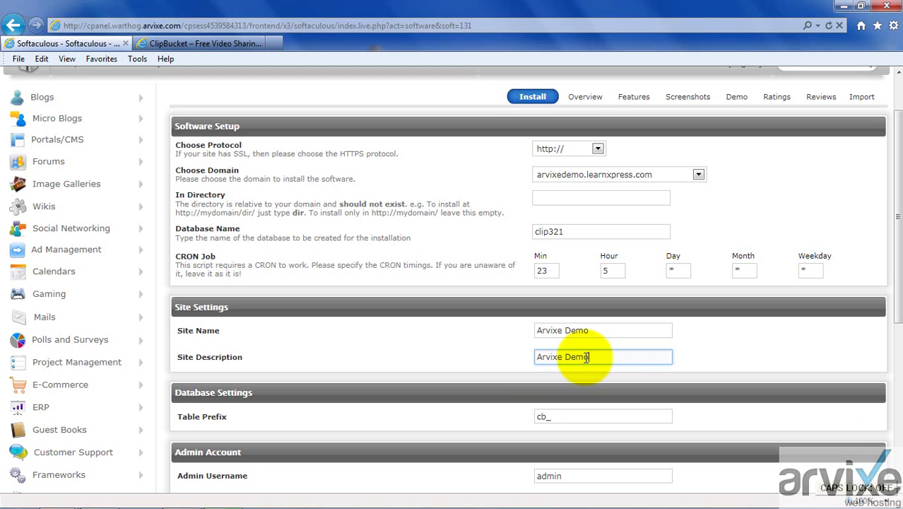
- Replace the prefilled Admin Email with the owner's own e-mail address
{"action": "scroll", "coordinate": [622, 357], "scroll_direction": "down", "scroll_amount": 3}
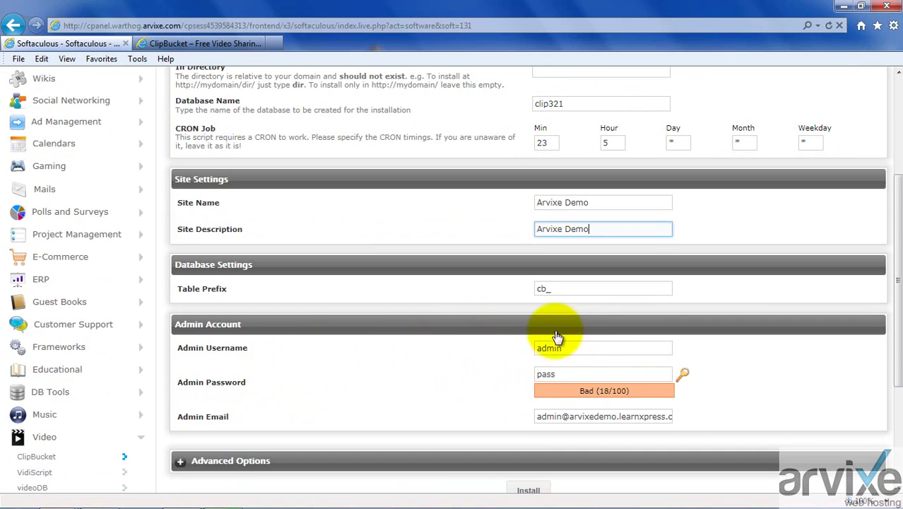
{"action": "triple_click", "coordinate": [567, 418]}
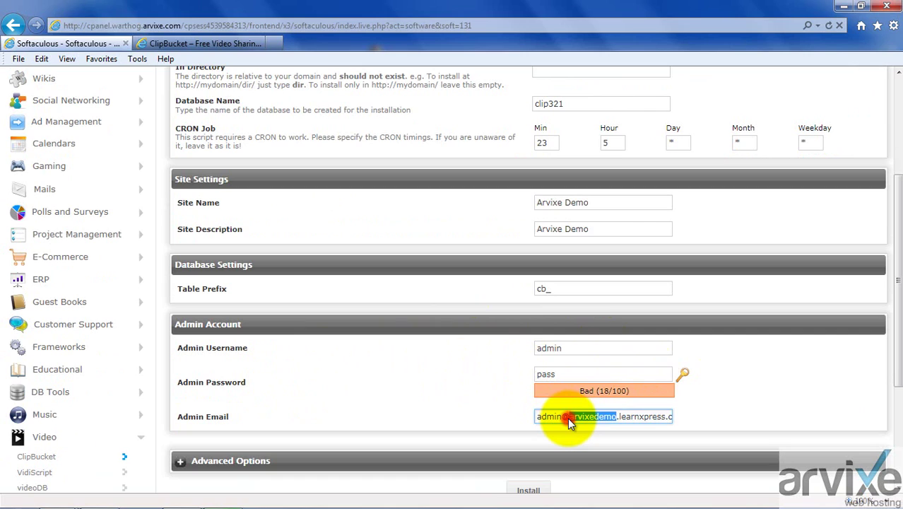
{"action": "key", "text": "BackSpace"}
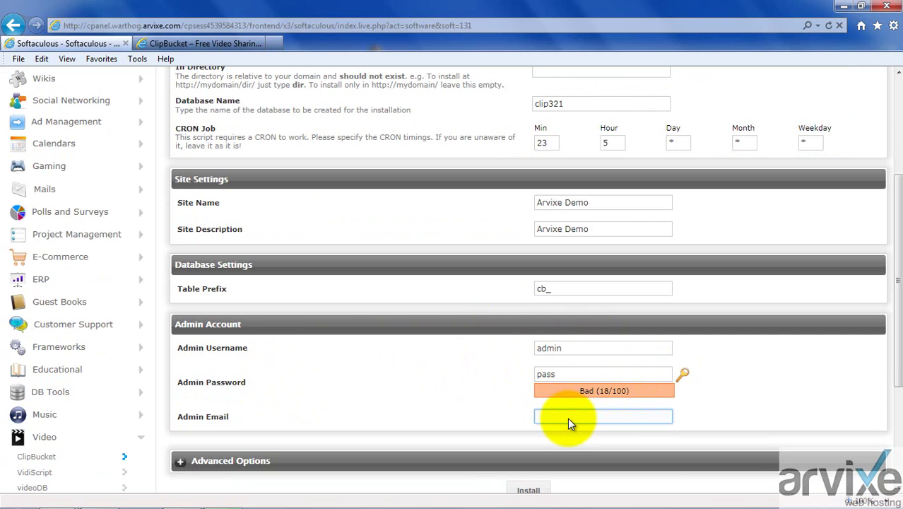
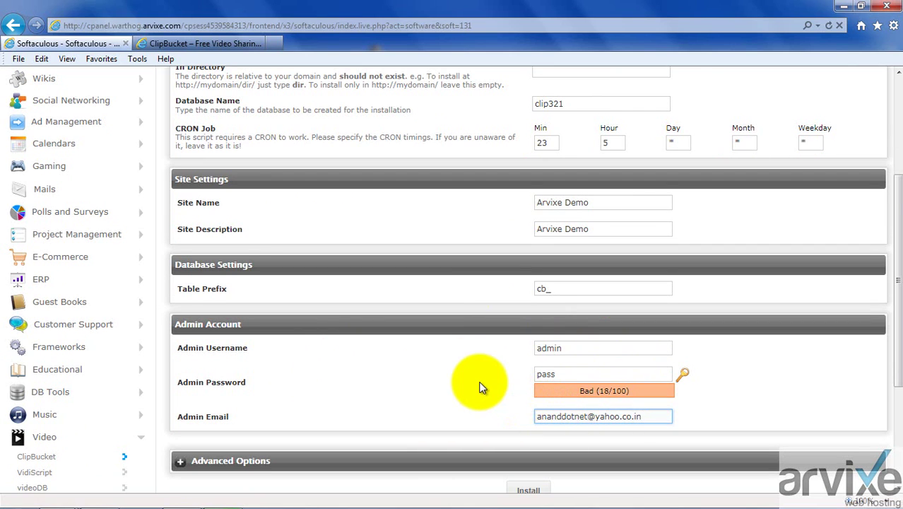
{"action": "scroll", "coordinate": [479, 387], "scroll_direction": "down", "scroll_amount": 3}
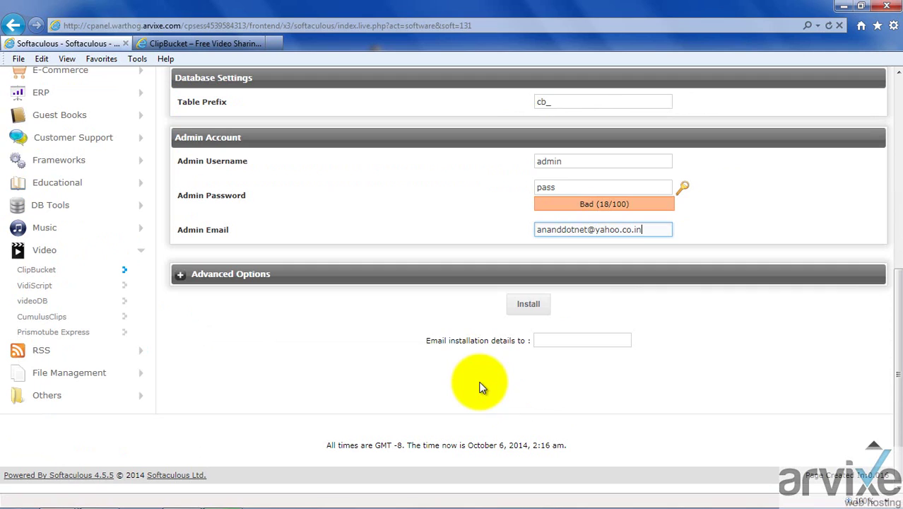
{"action": "left_click", "coordinate": [542, 340]}
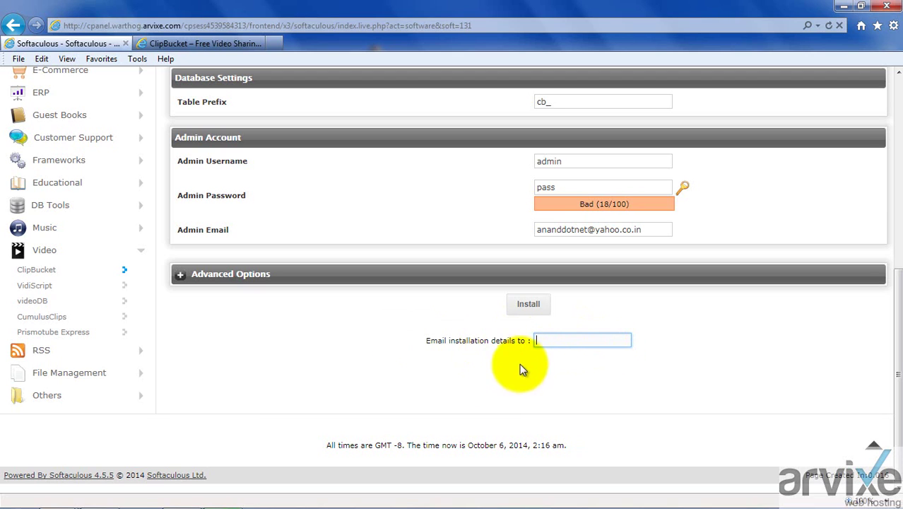
- Install ClipBucket and reach the success page listing arvixedemo.learnxpress.com and its admin URL
{"action": "left_click", "coordinate": [528, 306]}
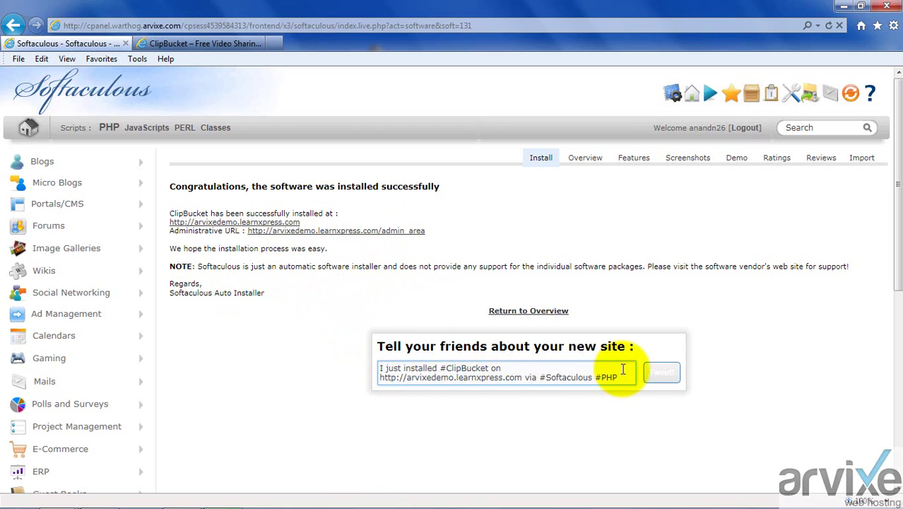
{"action": "left_click", "coordinate": [669, 382]}
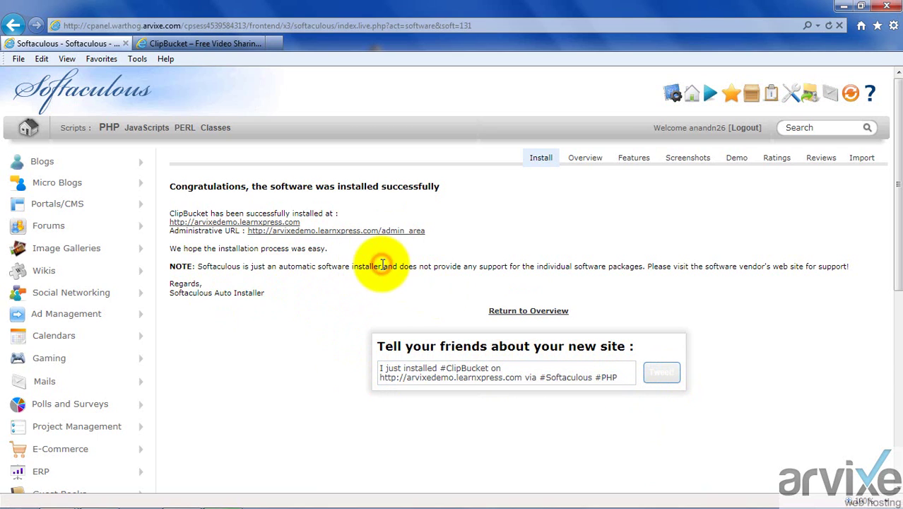
- View the new Arvixe Demo site in a new tab, then return to Softaculous's success page
{"action": "right_click", "coordinate": [280, 222]}
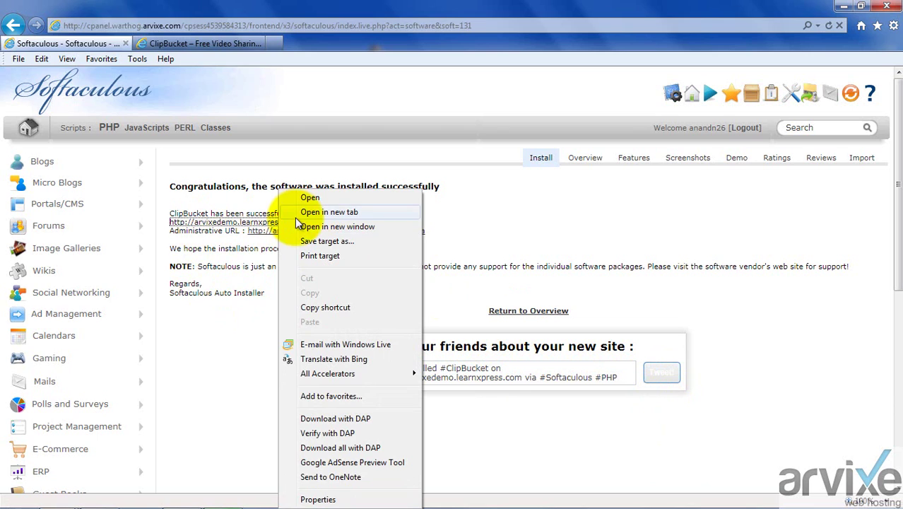
{"action": "left_click", "coordinate": [305, 213]}
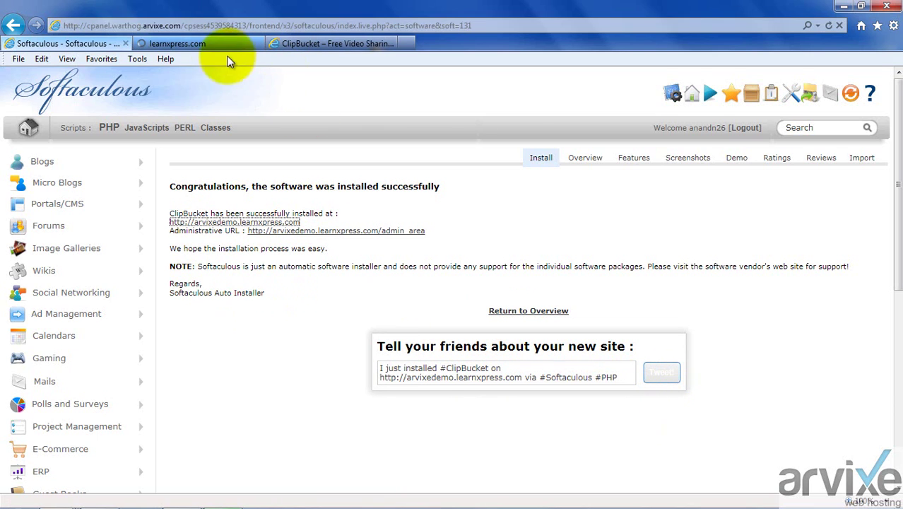
{"action": "left_click", "coordinate": [204, 41]}
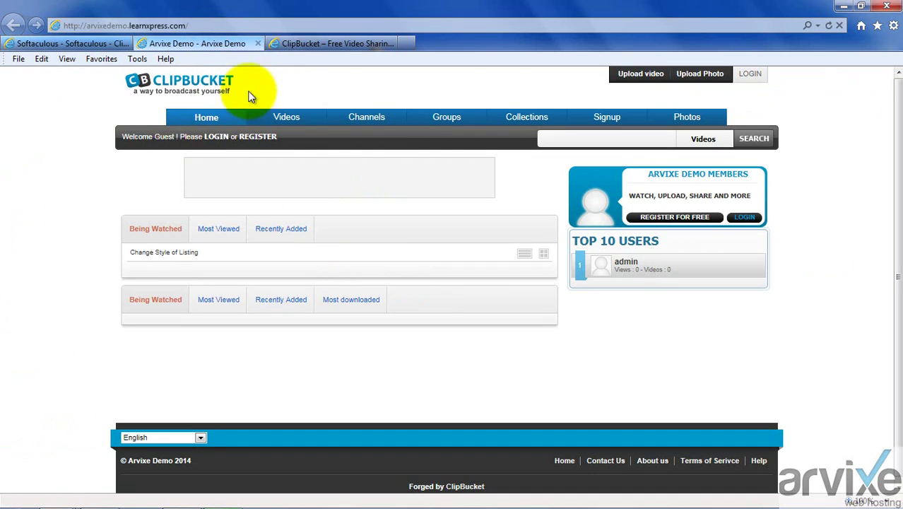
{"action": "left_click", "coordinate": [78, 42]}
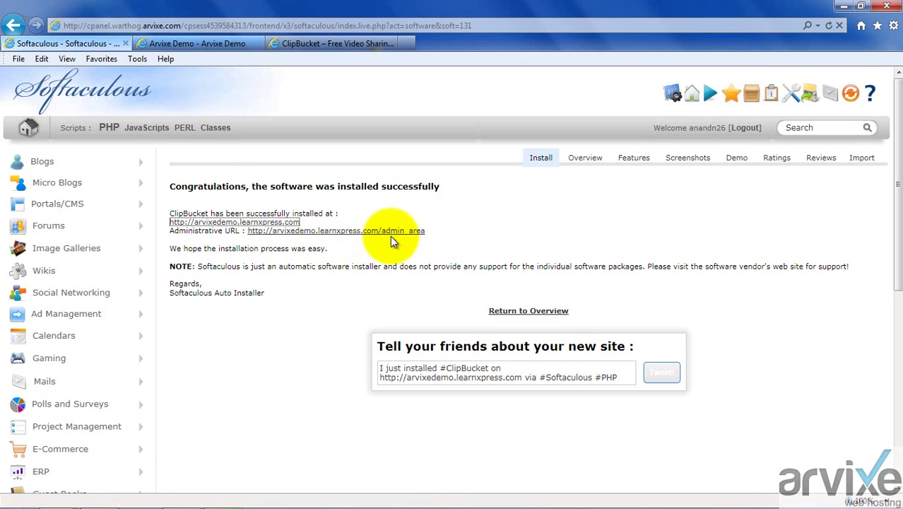
- Sign in to the ClipBucket admin area as admin with the account password, then log out
{"action": "left_click", "coordinate": [259, 43]}
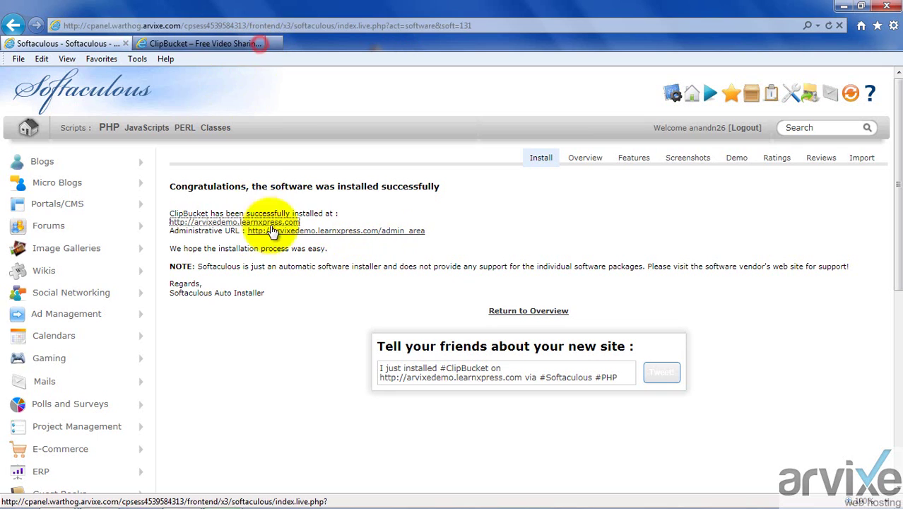
{"action": "left_click", "coordinate": [358, 231]}
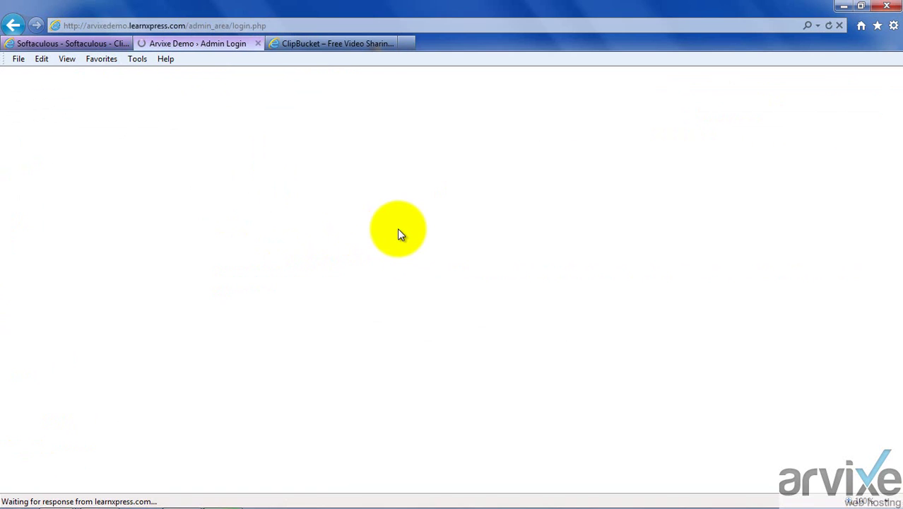
{"action": "left_click", "coordinate": [398, 224]}
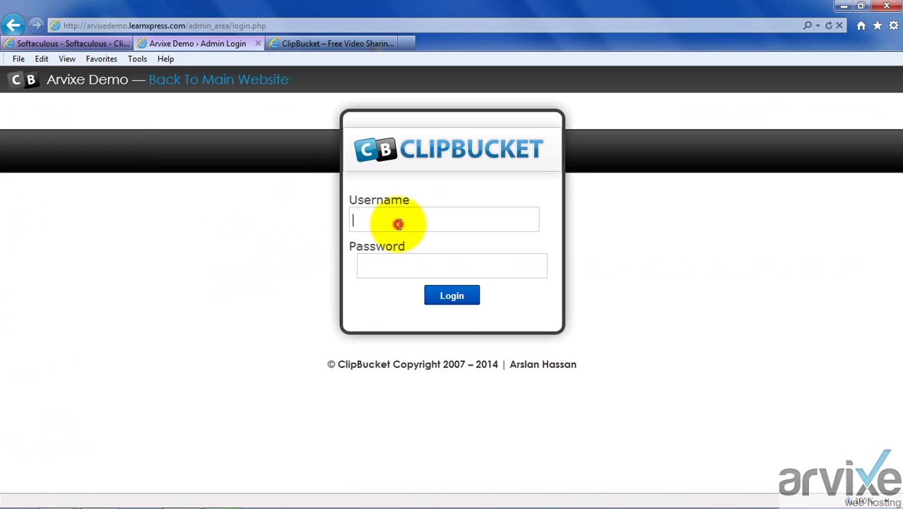
{"action": "type", "text": "admin"}
{"action": "key", "text": "Tab"}
{"action": "left_click", "coordinate": [454, 296]}
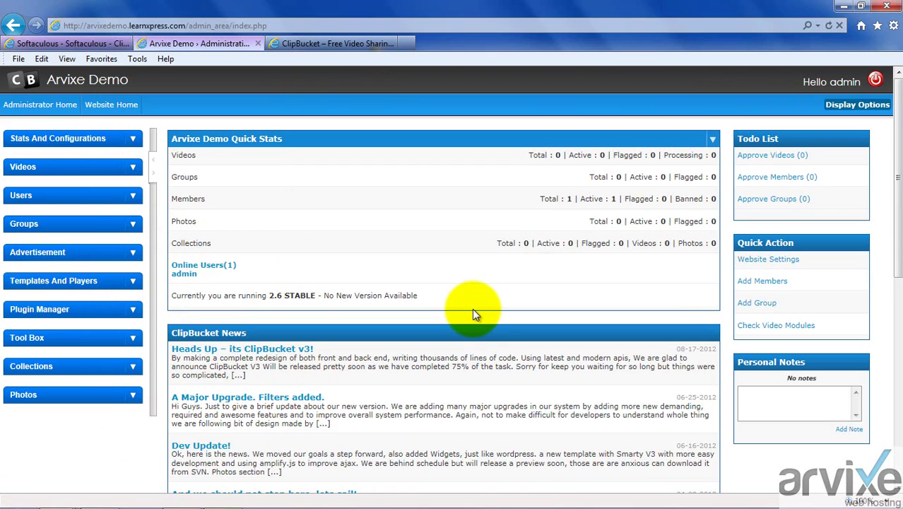
{"action": "left_click", "coordinate": [876, 82]}
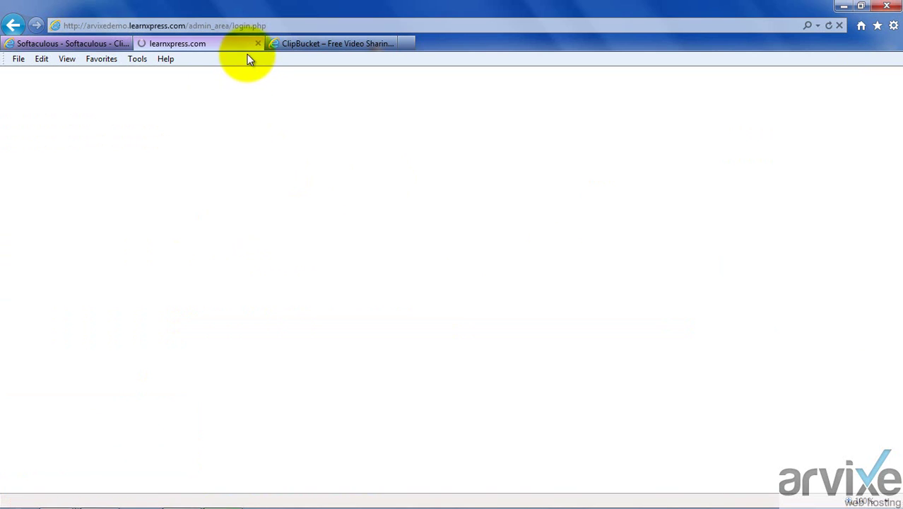
- Close the ClipBucket admin area tab and switch to the official clip-bucket.com website
{"action": "left_click", "coordinate": [258, 44]}
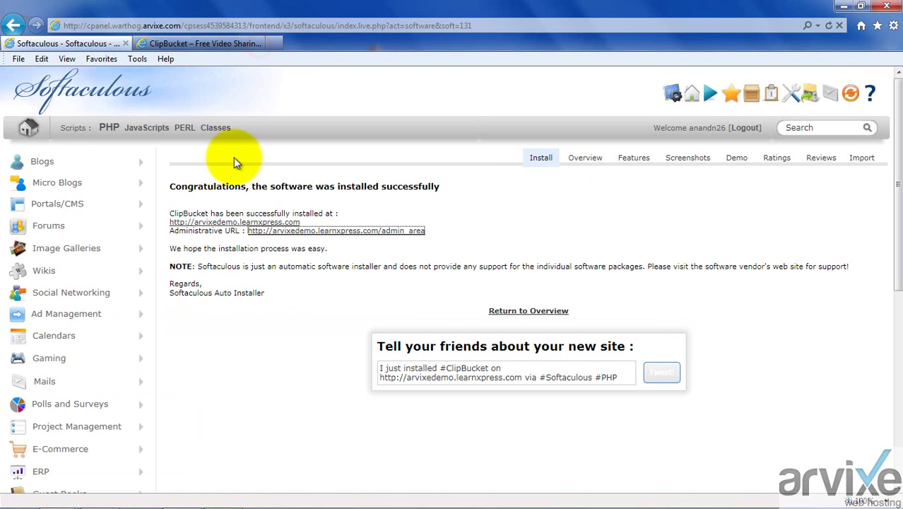
{"action": "left_click", "coordinate": [472, 231]}
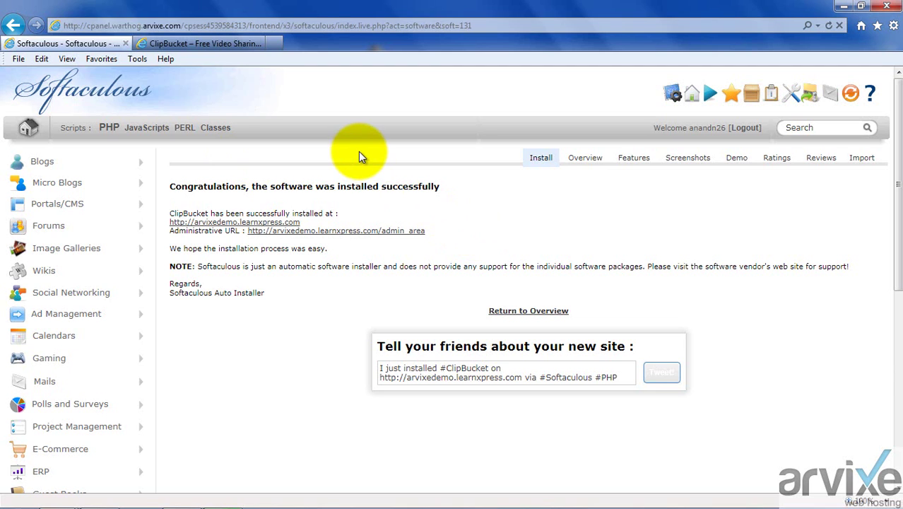
{"action": "left_click", "coordinate": [219, 44]}
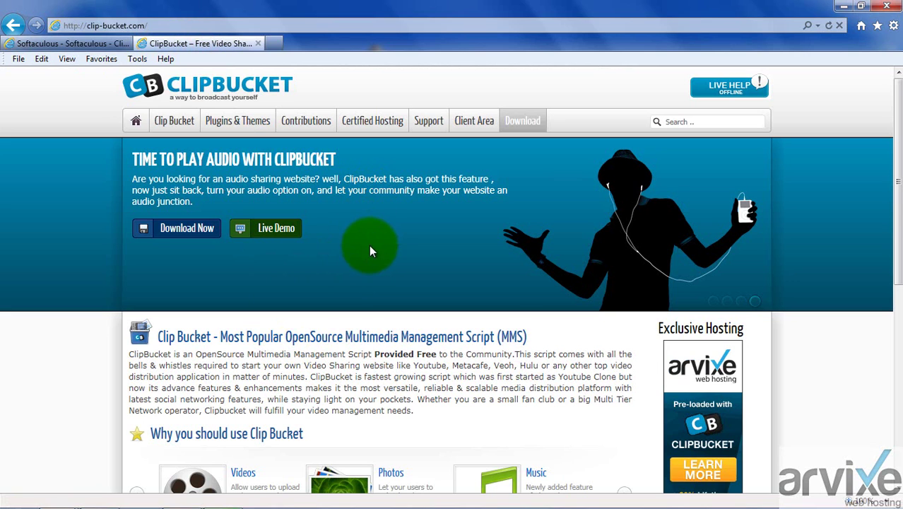
{"action": "scroll", "coordinate": [369, 236], "scroll_direction": "down", "scroll_amount": 6}
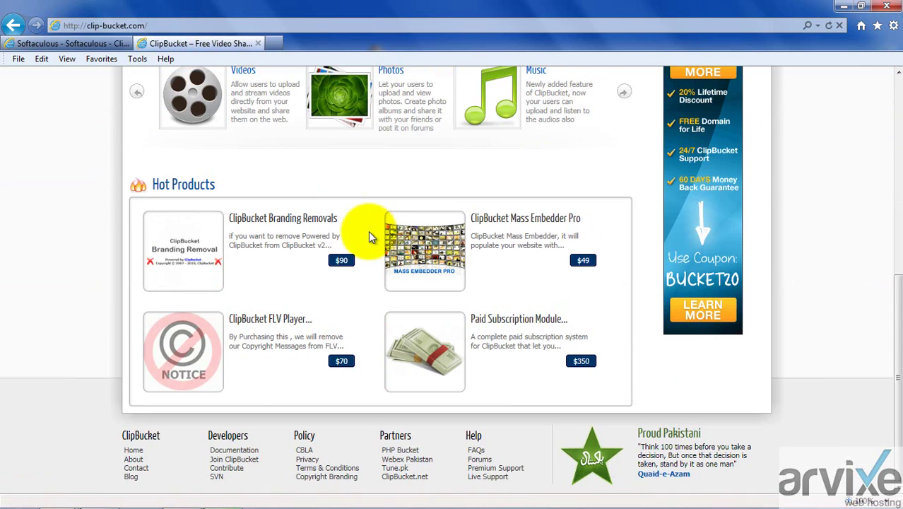
{"action": "scroll", "coordinate": [368, 238], "scroll_direction": "up", "scroll_amount": 6}
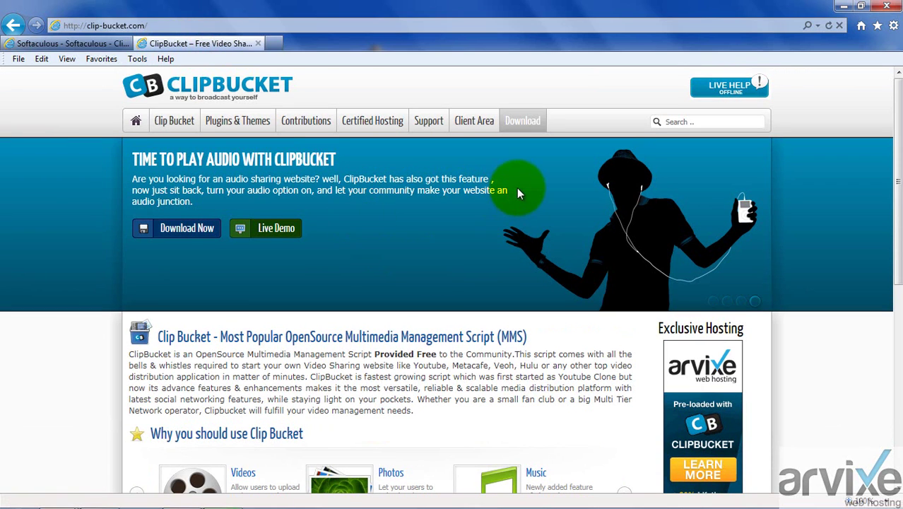
- Go to Download > Download - Latest Version and select the subscribe form's Email Address field
{"action": "left_click", "coordinate": [510, 135]}
{"action": "left_click", "coordinate": [527, 120]}
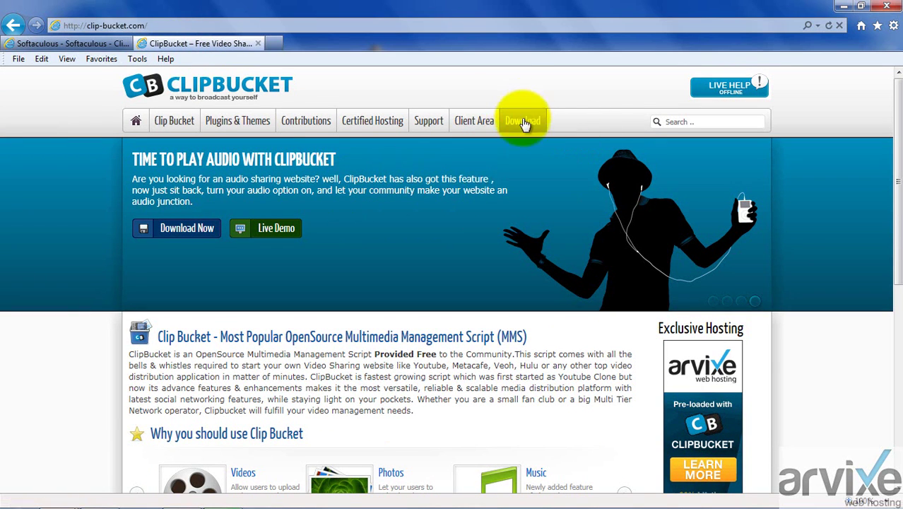
{"action": "left_click", "coordinate": [533, 122]}
{"action": "left_click", "coordinate": [508, 145]}
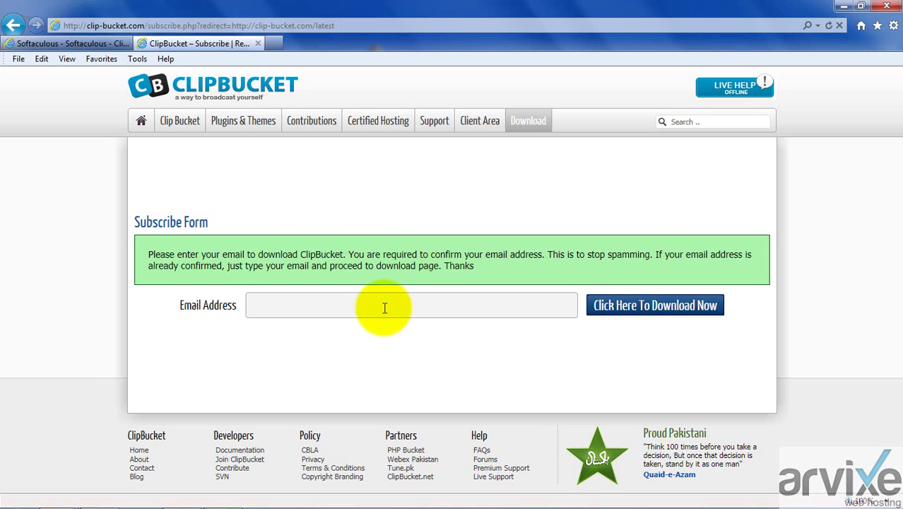
{"action": "left_click", "coordinate": [300, 304]}
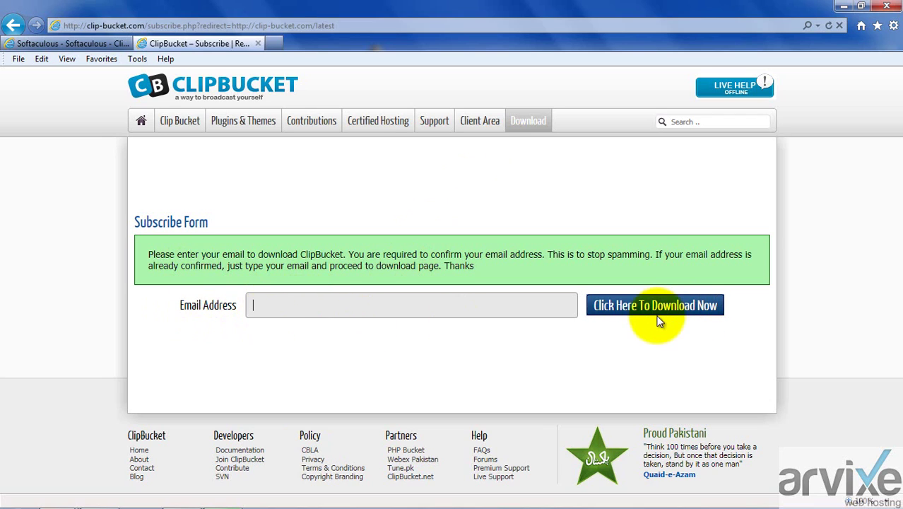
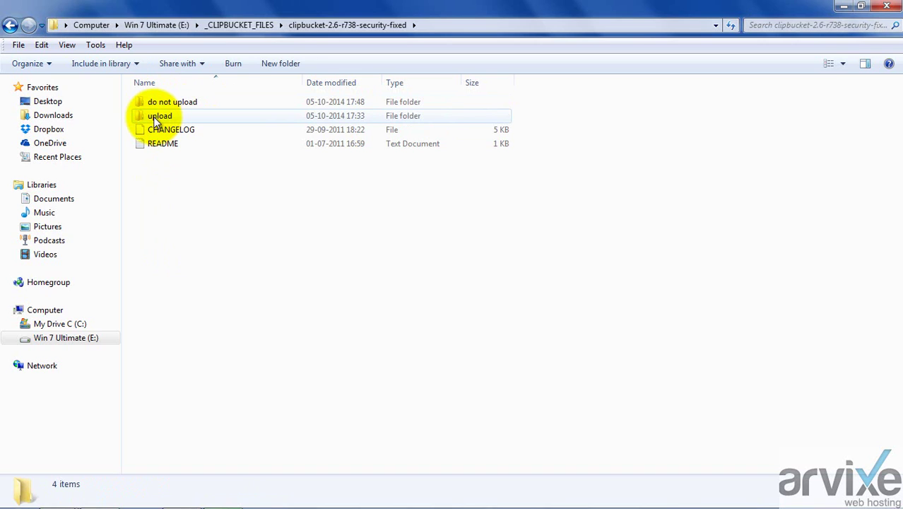
- Open the upload folder and look through its 68 ClipBucket folders and PHP files
{"action": "double_click", "coordinate": [157, 117]}
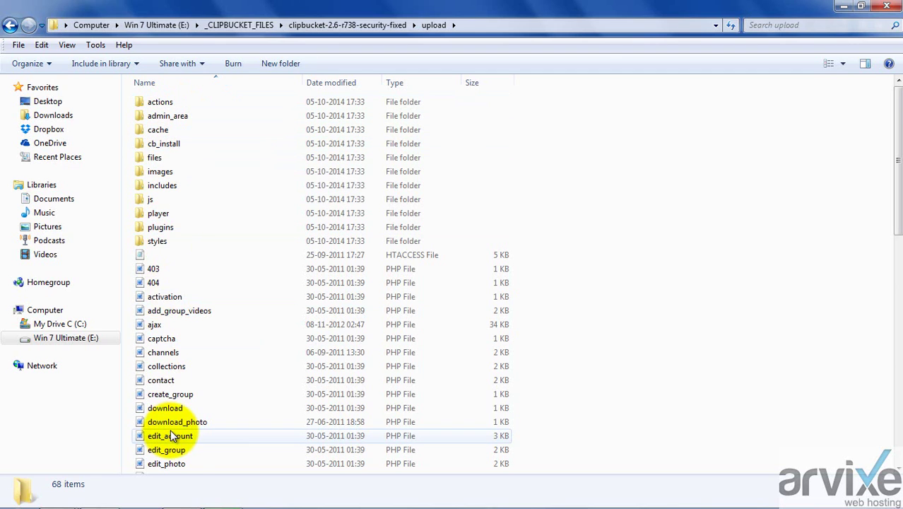
{"action": "scroll", "coordinate": [170, 429], "scroll_direction": "down", "scroll_amount": 14}
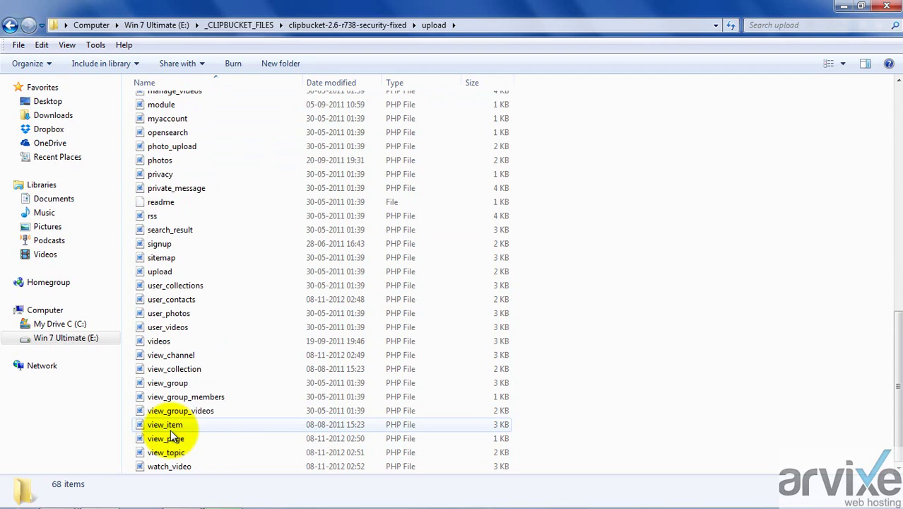
{"action": "scroll", "coordinate": [170, 429], "scroll_direction": "up", "scroll_amount": 14}
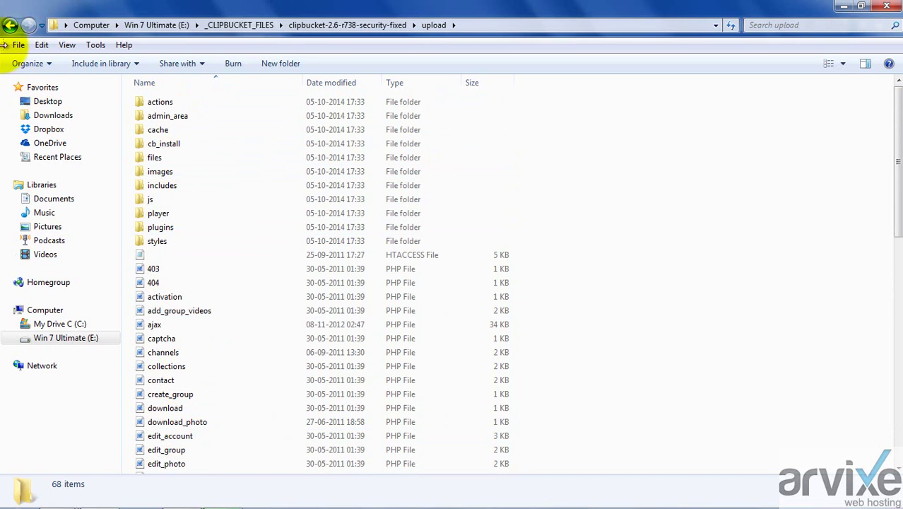
- Back in the ClipBucket folder, compress the upload folder with 7-Zip into a 3.83 MB upload.zip
{"action": "left_click", "coordinate": [8, 27]}
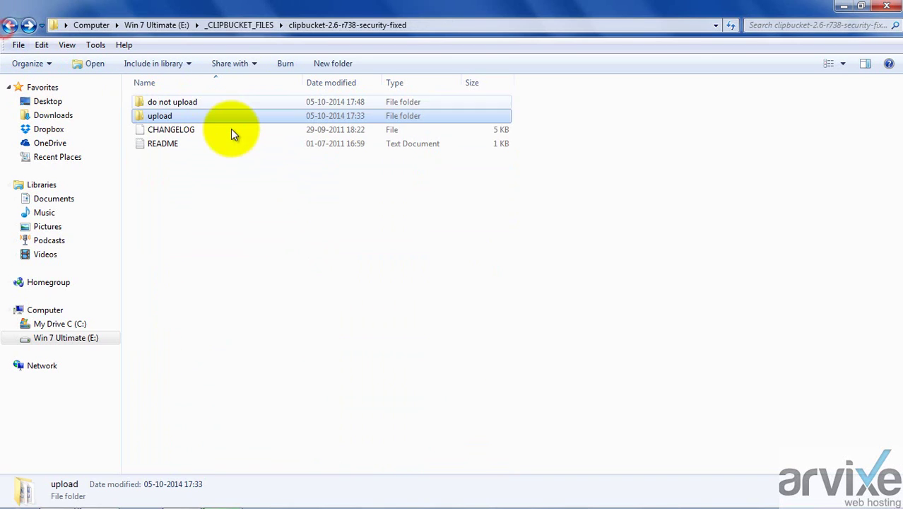
{"action": "right_click", "coordinate": [156, 119]}
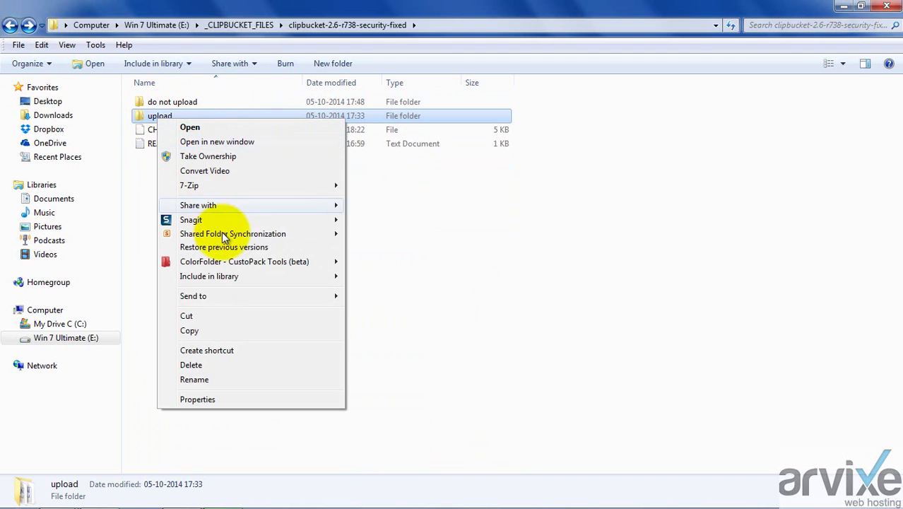
{"action": "mouse_move", "coordinate": [219, 186]}
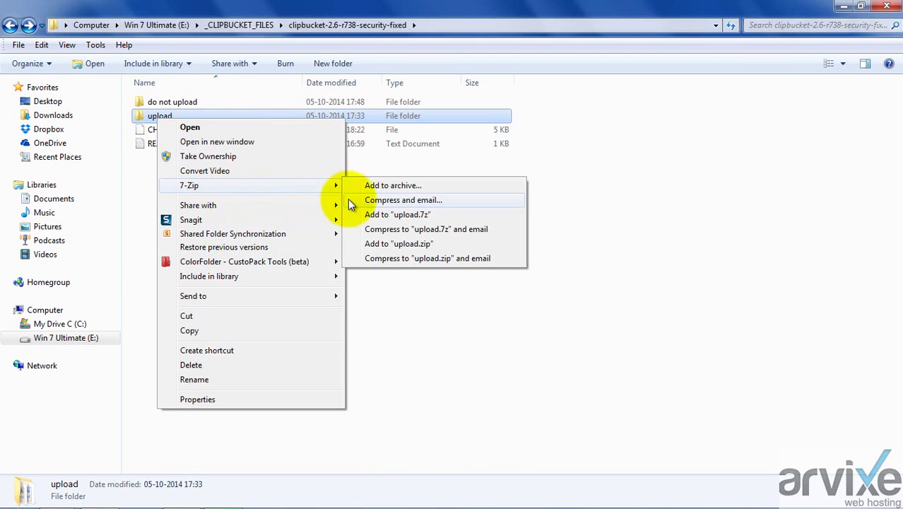
{"action": "left_click", "coordinate": [361, 241]}
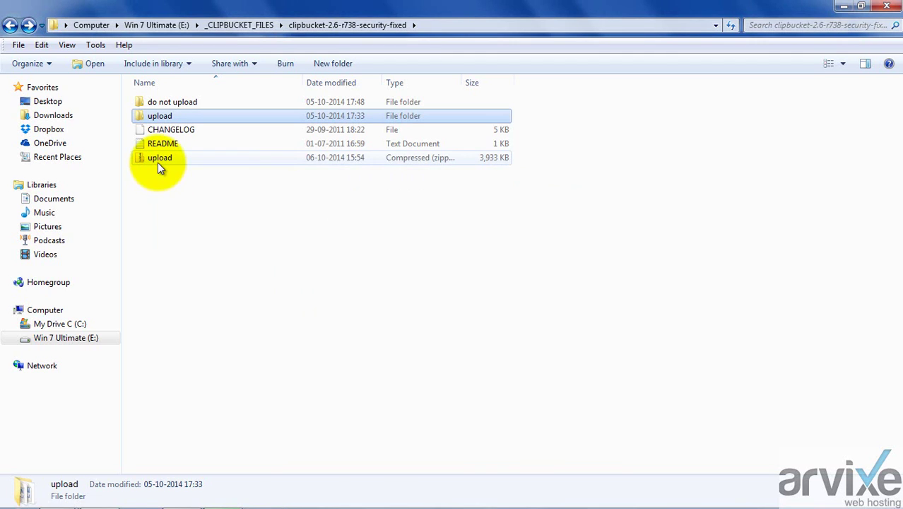
{"action": "left_click", "coordinate": [159, 161]}
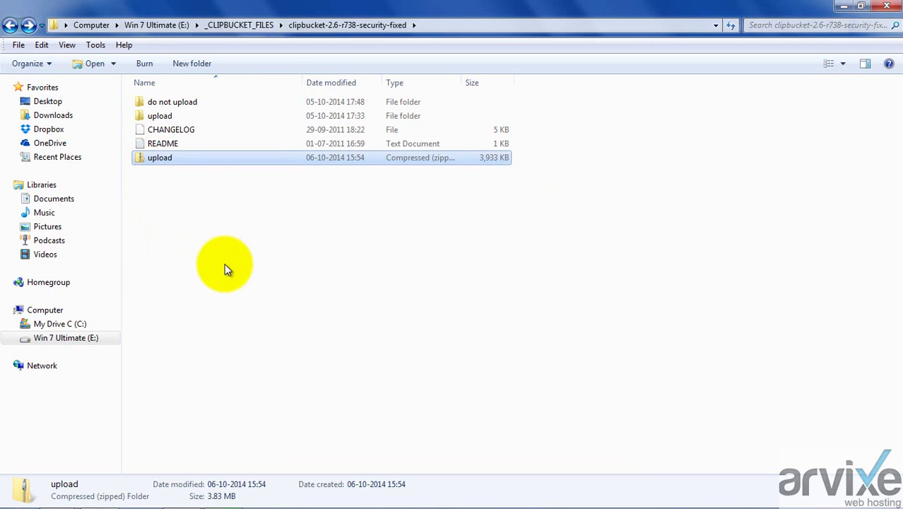
- From the Softaculous confirmation page, go to the cPanel X main page and scroll to Files
{"action": "left_click", "coordinate": [59, 496]}
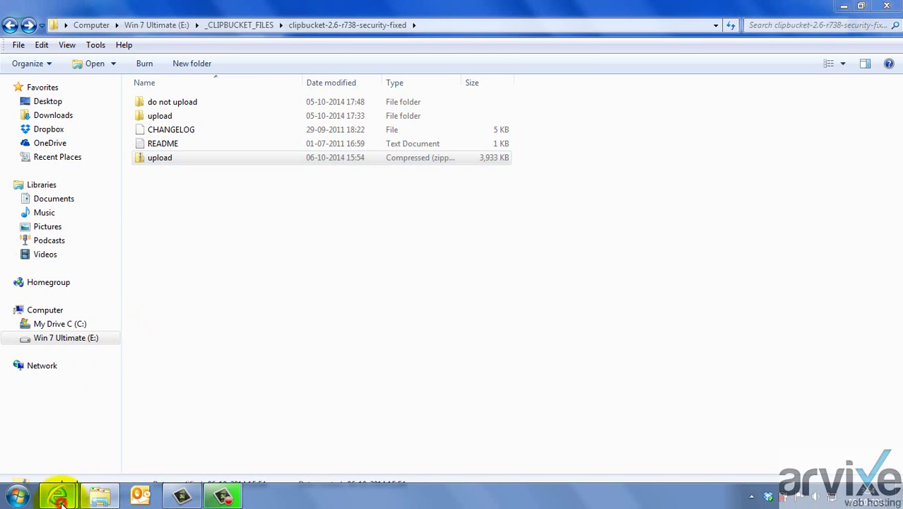
{"action": "key", "text": "ctrl+Tab"}
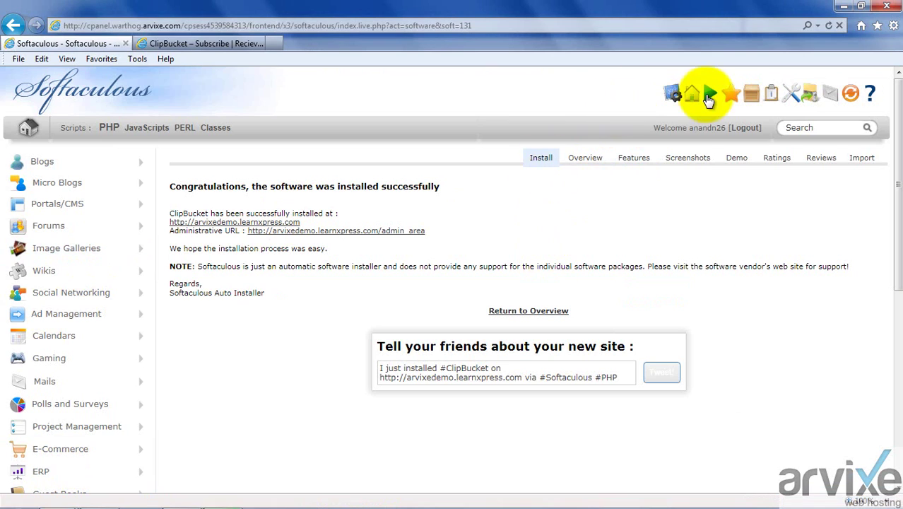
{"action": "left_click", "coordinate": [660, 90]}
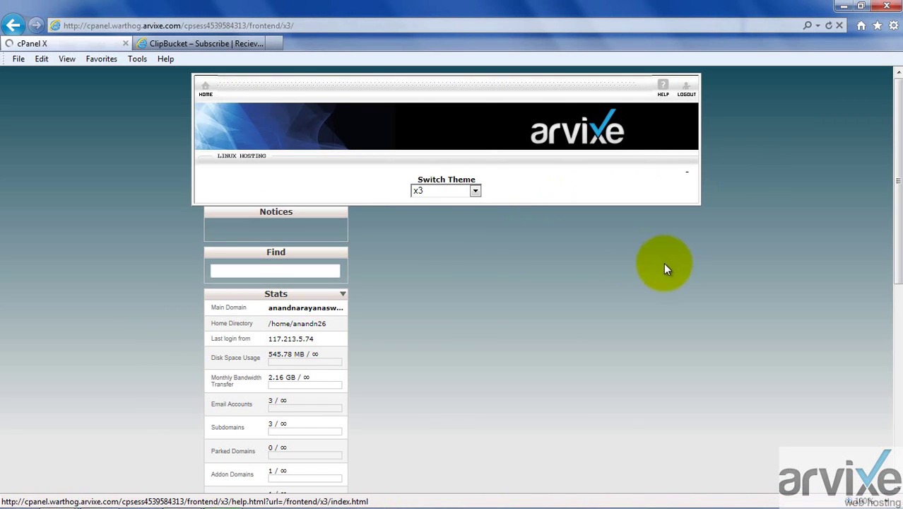
{"action": "left_click", "coordinate": [95, 497]}
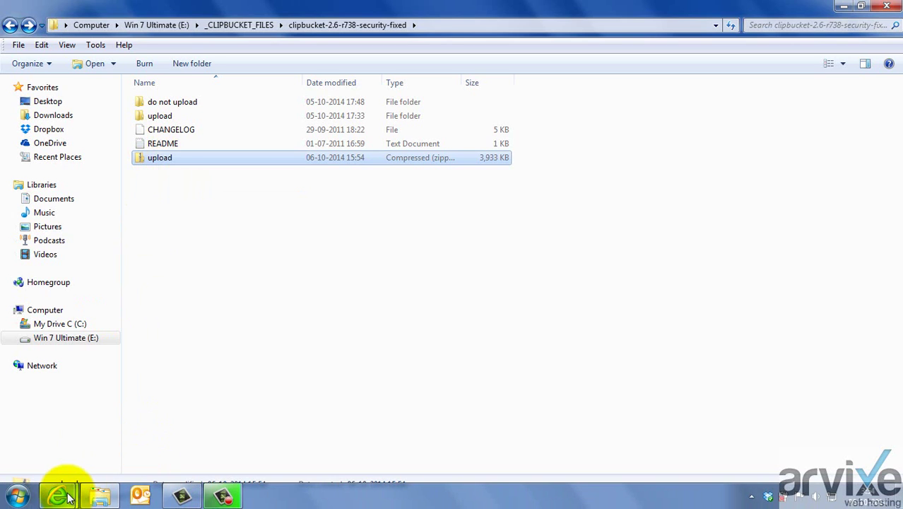
{"action": "left_click", "coordinate": [65, 468]}
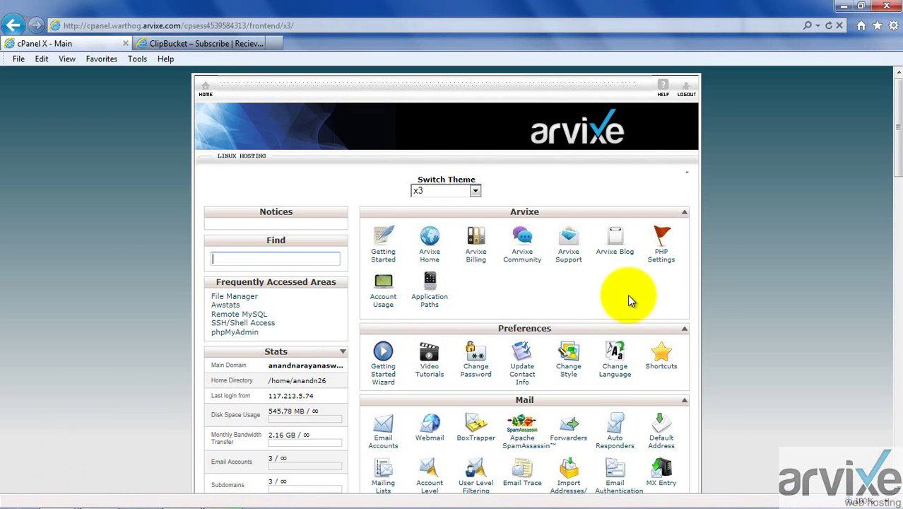
{"action": "scroll", "coordinate": [629, 293], "scroll_direction": "down", "scroll_amount": 3}
{"action": "scroll", "coordinate": [631, 286], "scroll_direction": "down", "scroll_amount": 4}
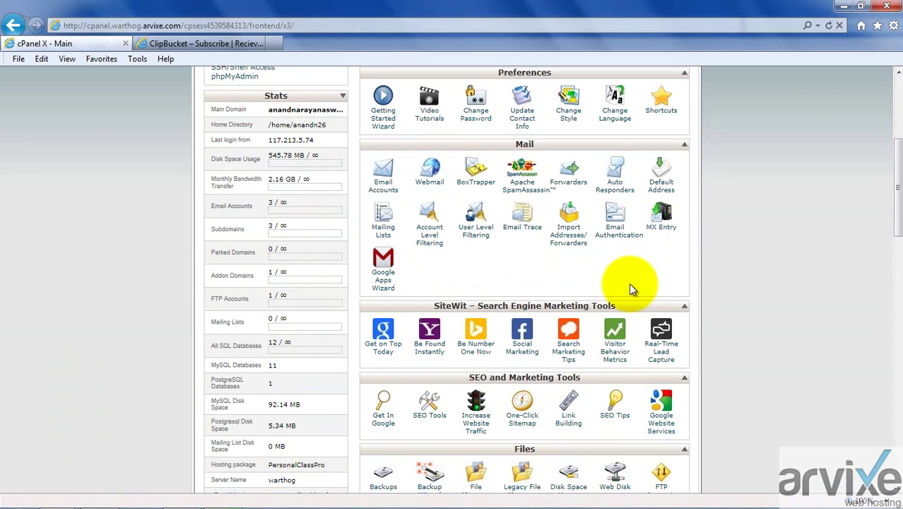
{"action": "scroll", "coordinate": [631, 288], "scroll_direction": "down", "scroll_amount": 7}
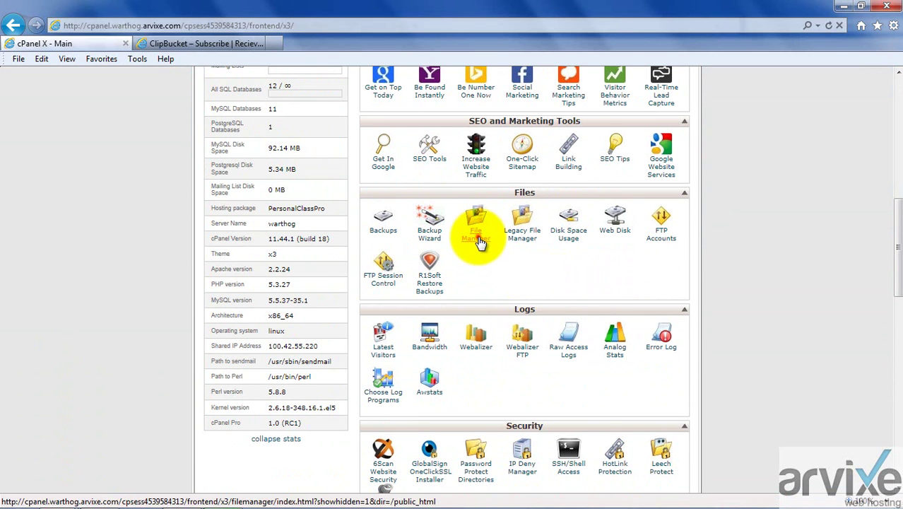
- Open File Manager at the arvixedemo.learnxpress.com document root, public_html/arvixedemo
{"action": "left_click", "coordinate": [478, 239]}
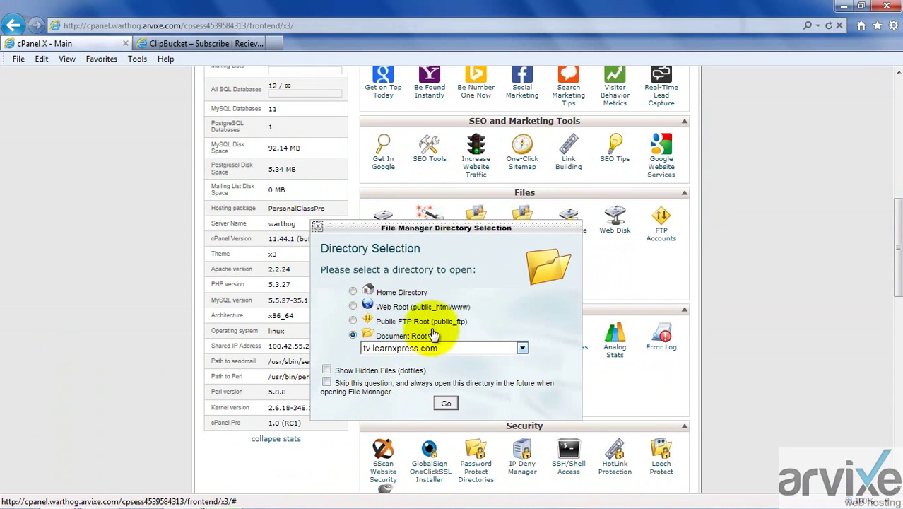
{"action": "left_click", "coordinate": [380, 351]}
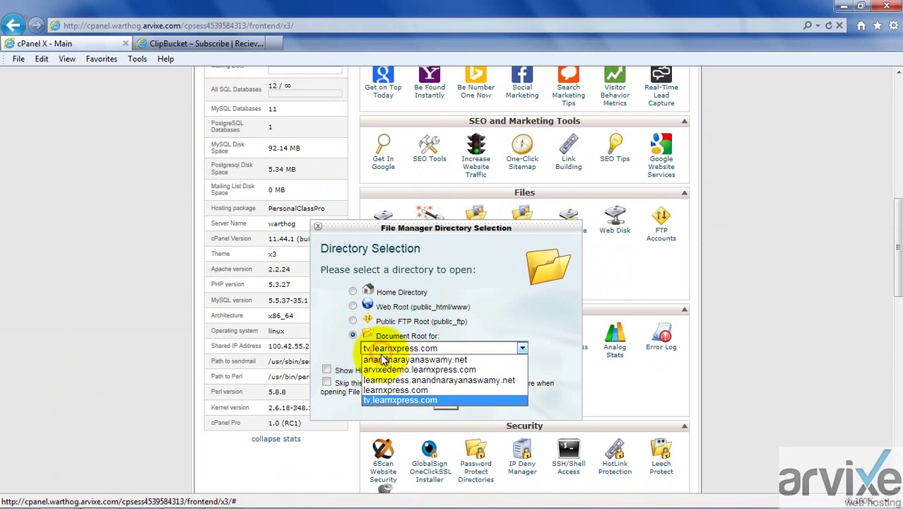
{"action": "left_click", "coordinate": [382, 369]}
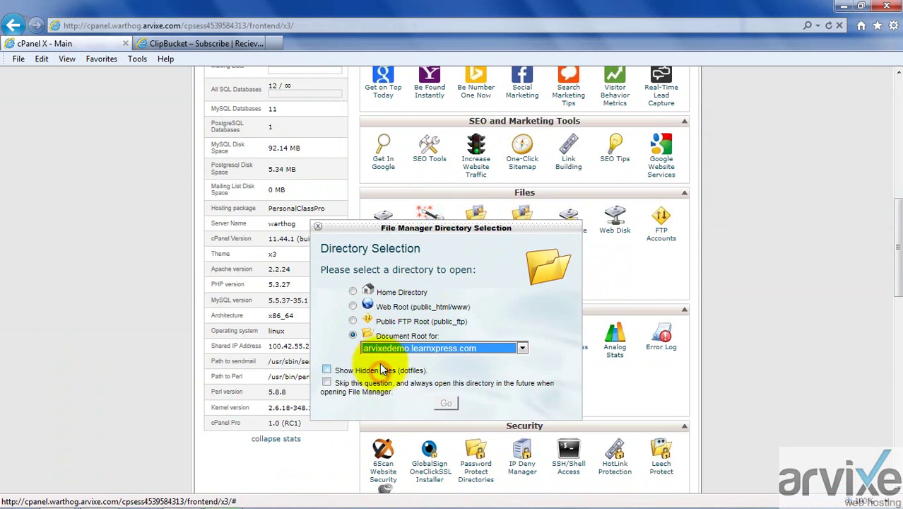
{"action": "left_click", "coordinate": [445, 403]}
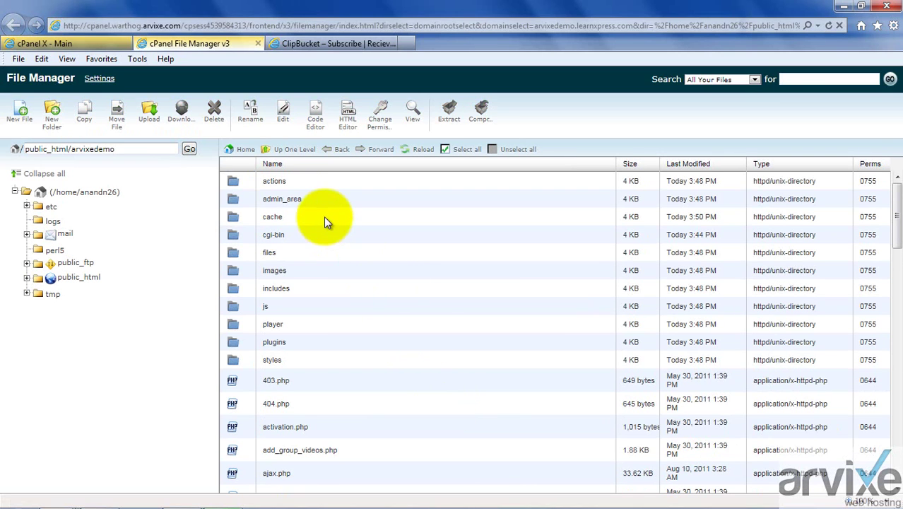
- Close the File Manager tab and put the cursor in the ClipBucket Subscribe Email Address field
{"action": "left_click", "coordinate": [249, 201]}
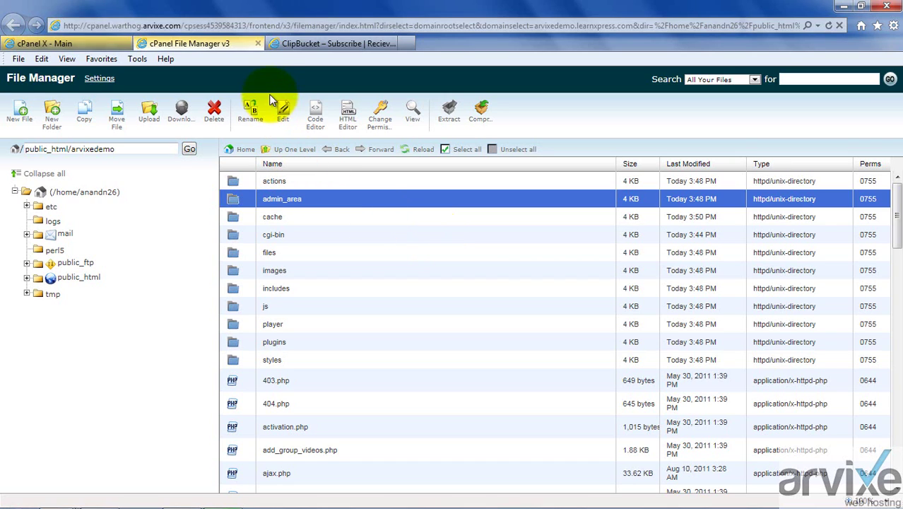
{"action": "left_click", "coordinate": [257, 44]}
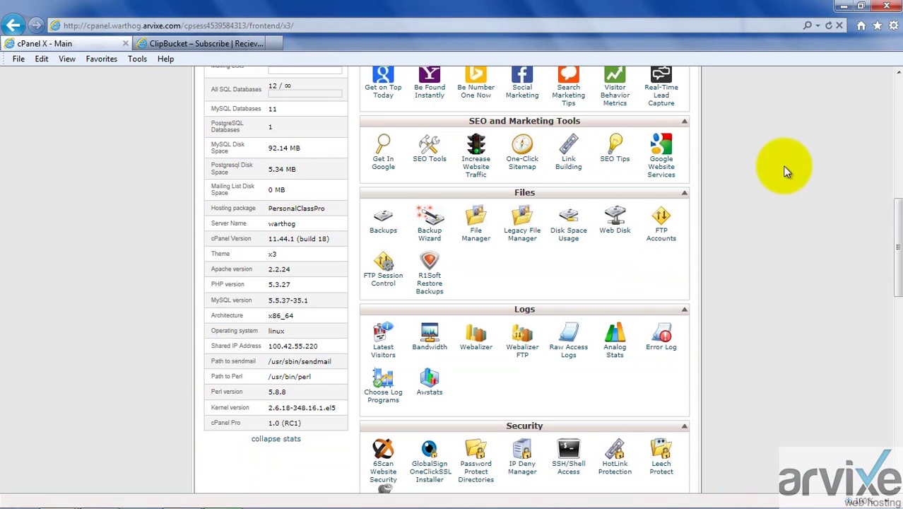
{"action": "left_click", "coordinate": [198, 44]}
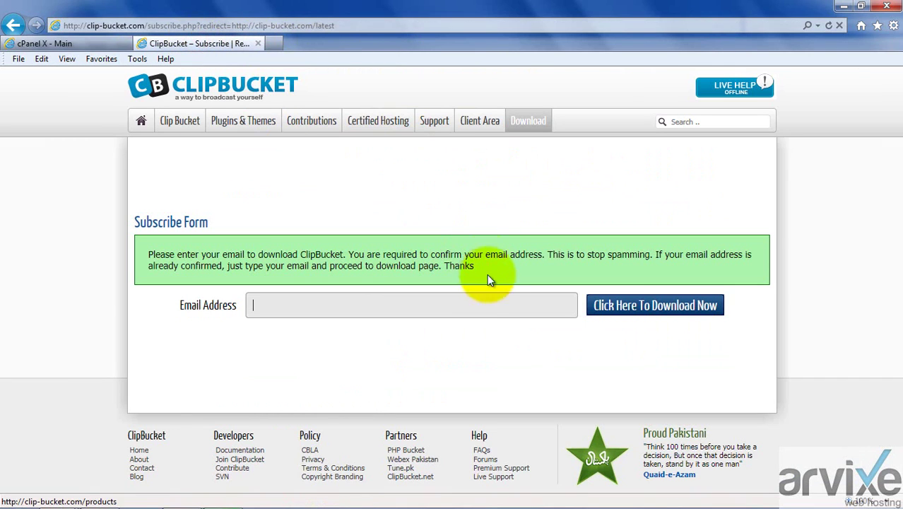
{"action": "left_click", "coordinate": [487, 298]}
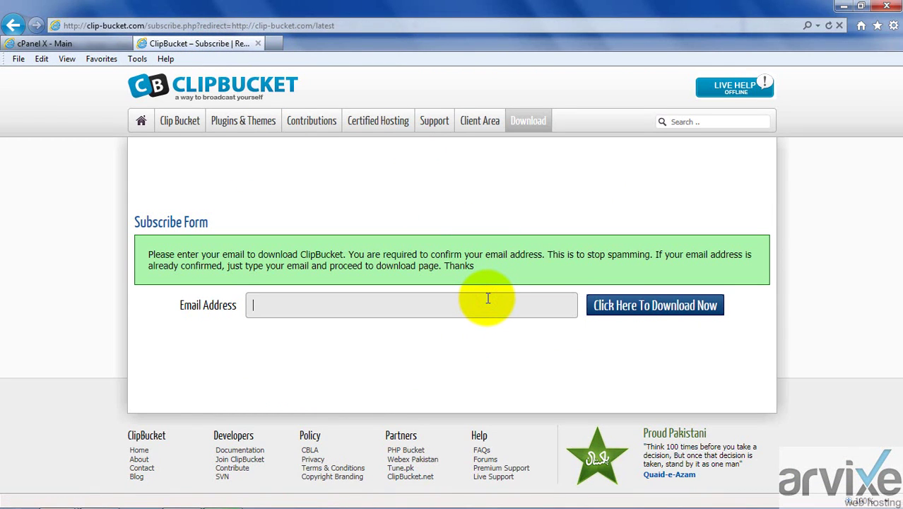